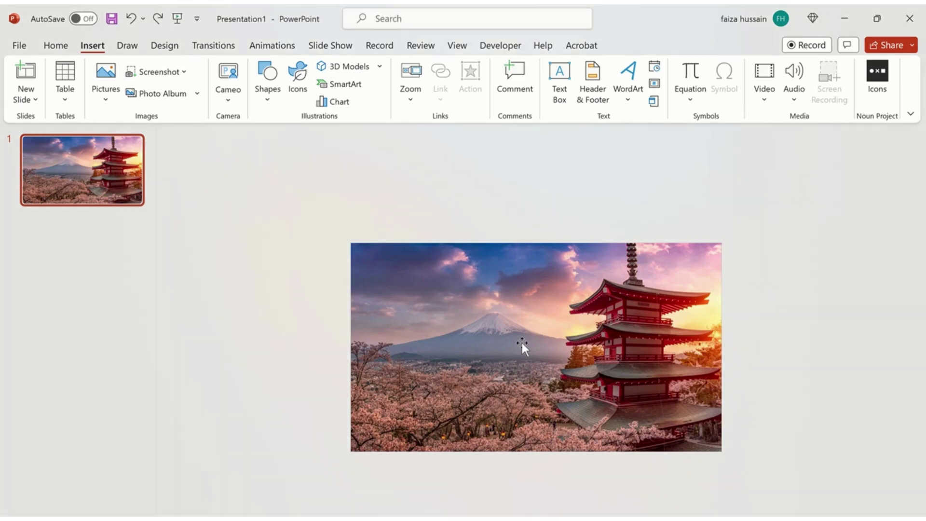
- Copy the pagoda photo and paste a duplicate onto the slide
click(452, 307)
right_click(451, 307)
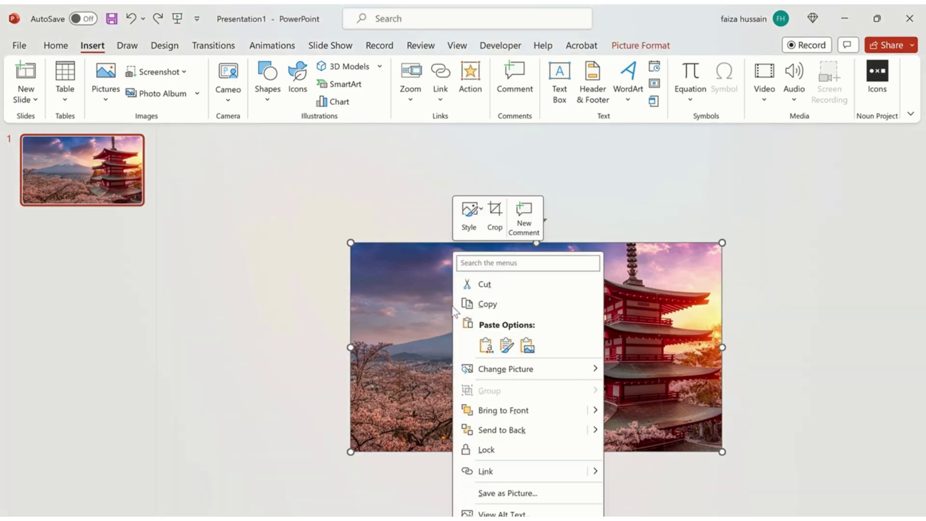
click(488, 306)
right_click(352, 174)
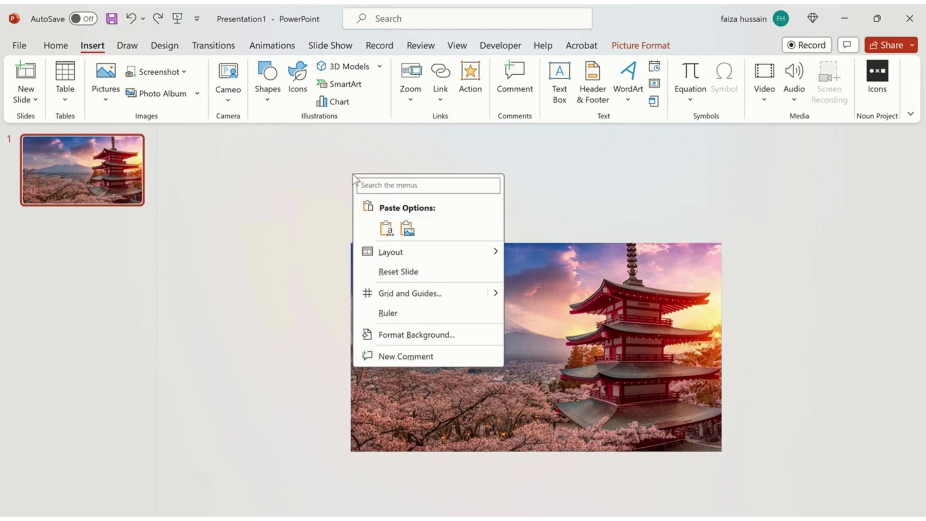
click(394, 227)
- Move the pasted copy up and to the left of the original photo
drag(525, 345, 372, 239)
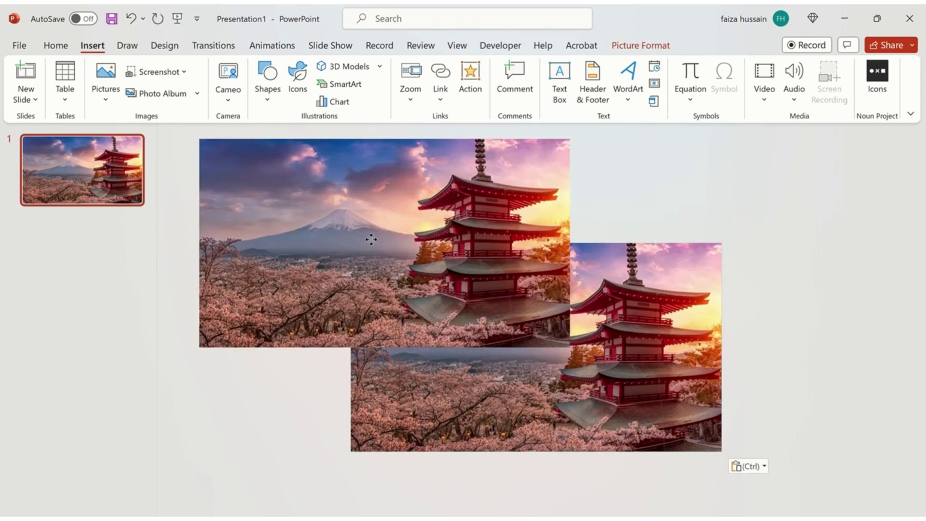
scroll(464, 261, down, 3)
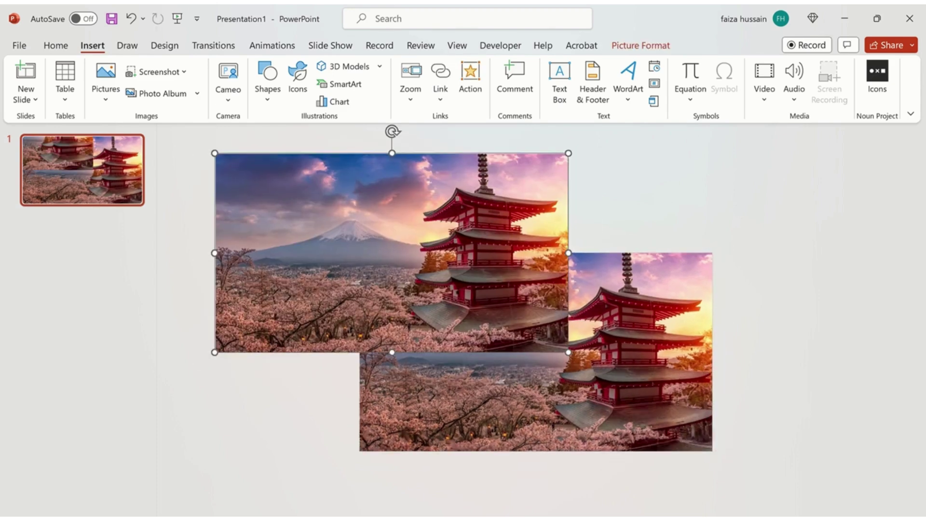
drag(464, 261, 377, 185)
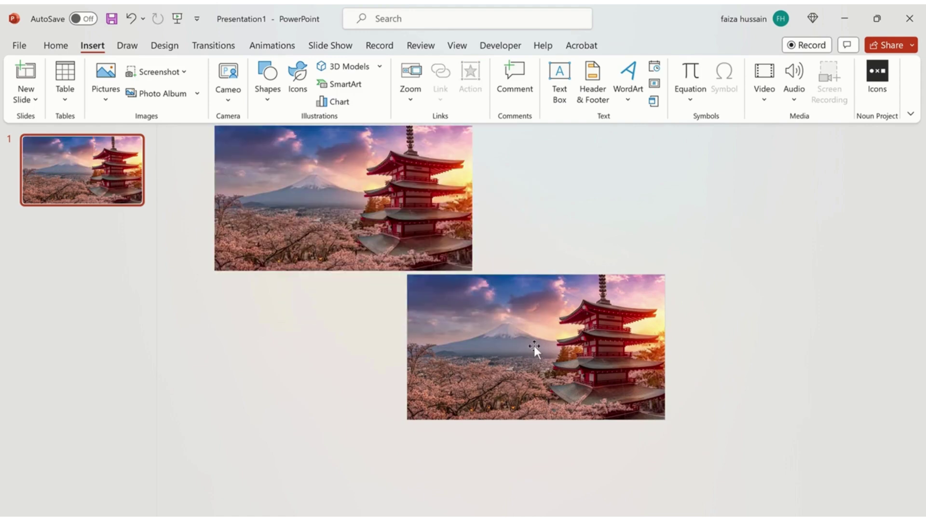
click(534, 345)
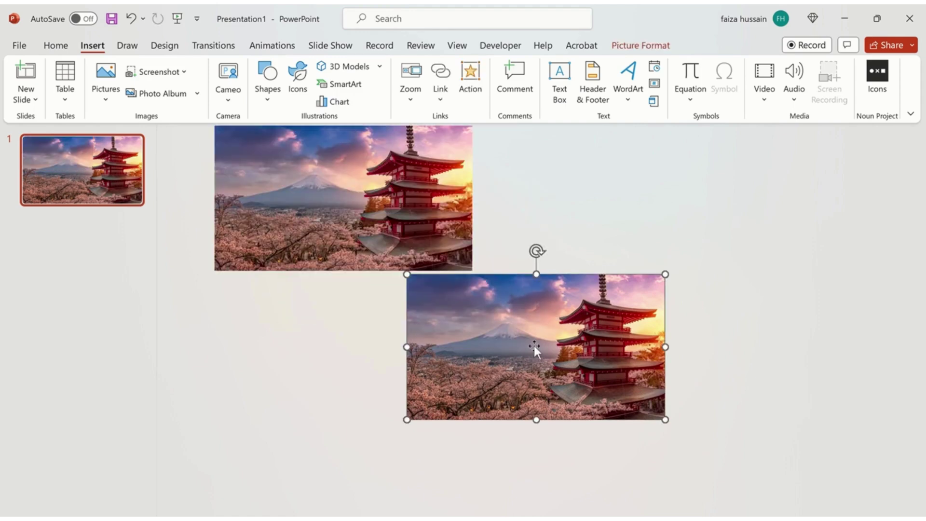
- Give the lower photo an Inner shadow with 100 pt blur
right_click(534, 345)
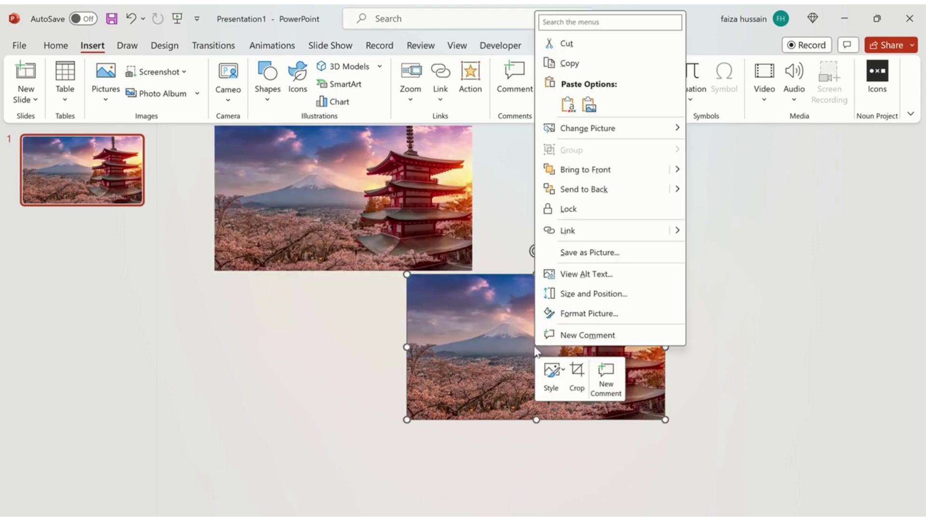
click(582, 313)
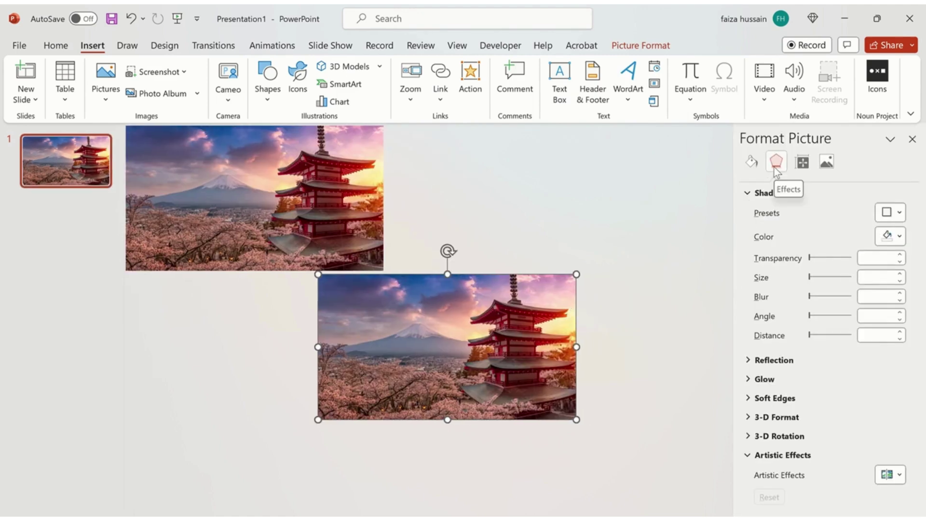
click(898, 218)
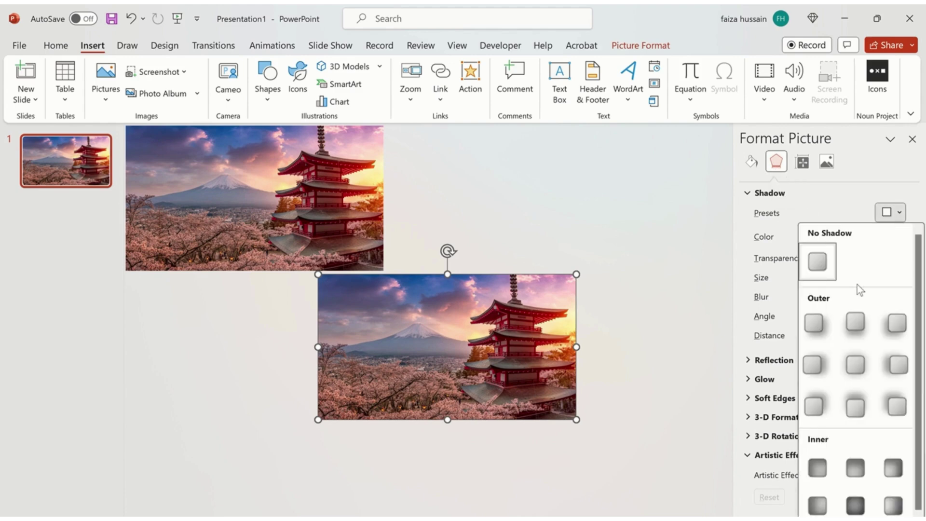
click(855, 505)
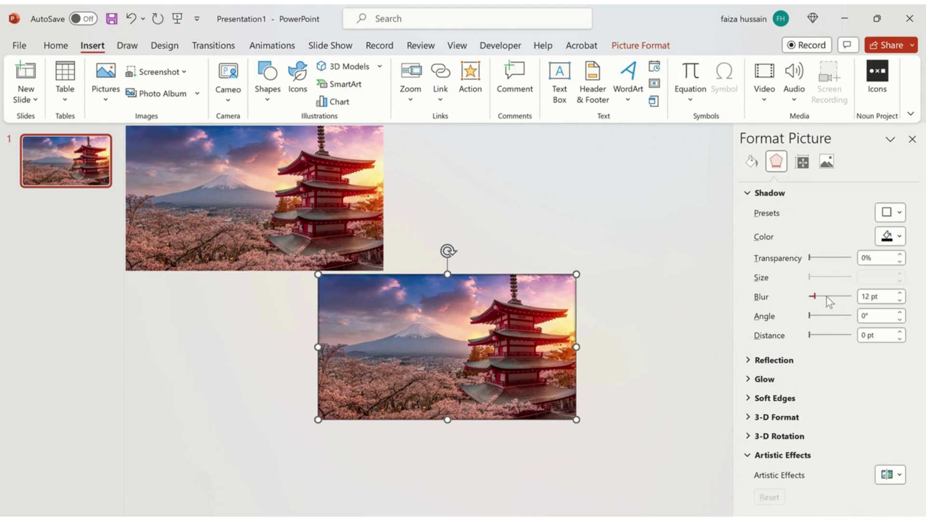
drag(832, 298, 852, 302)
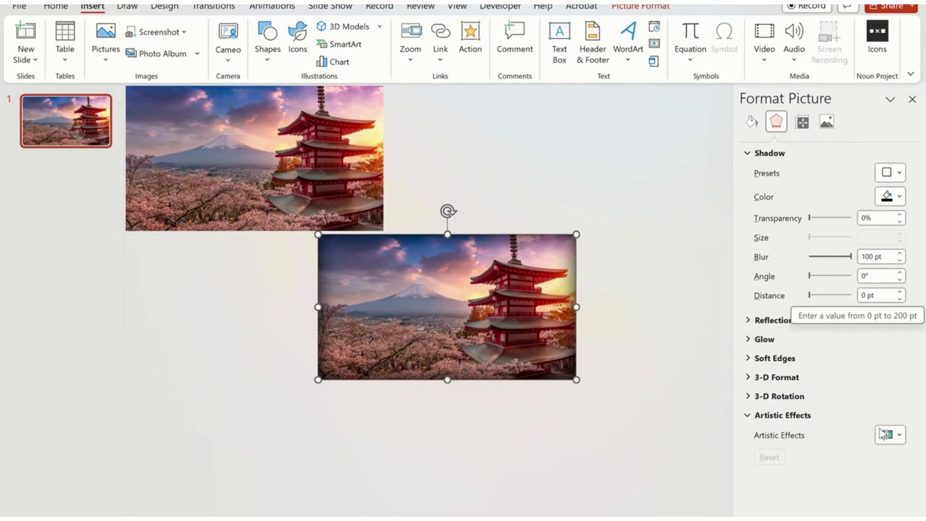
- Apply the Blur artistic effect to the lower photo with radius 100
click(898, 435)
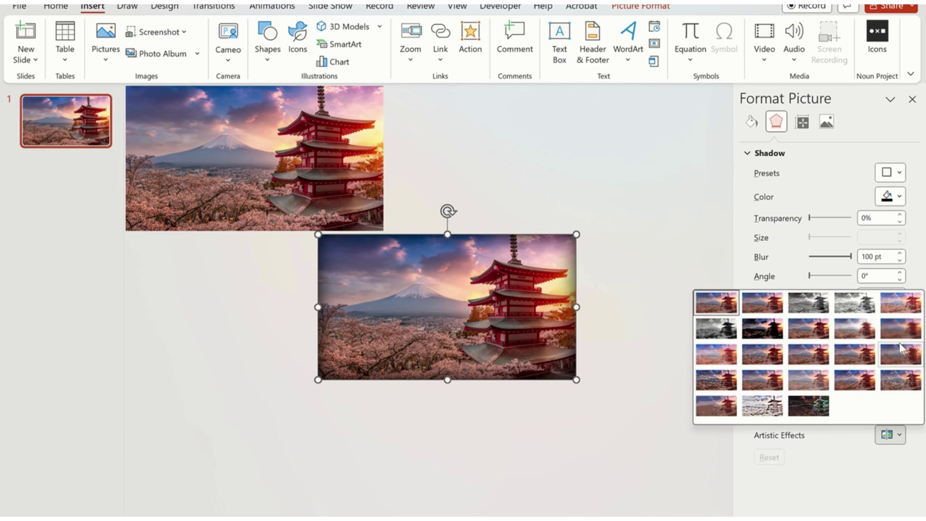
click(900, 329)
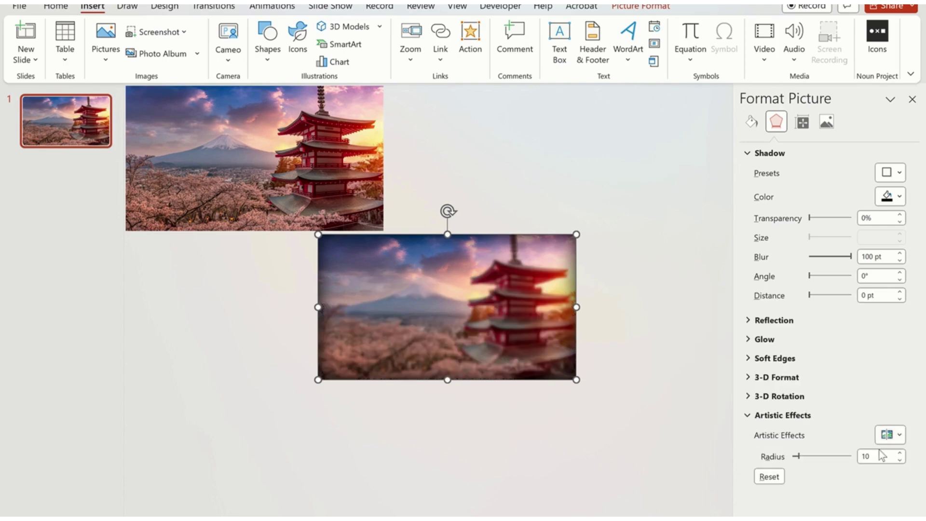
drag(799, 455, 820, 455)
click(858, 455)
text(100)
key(Return)
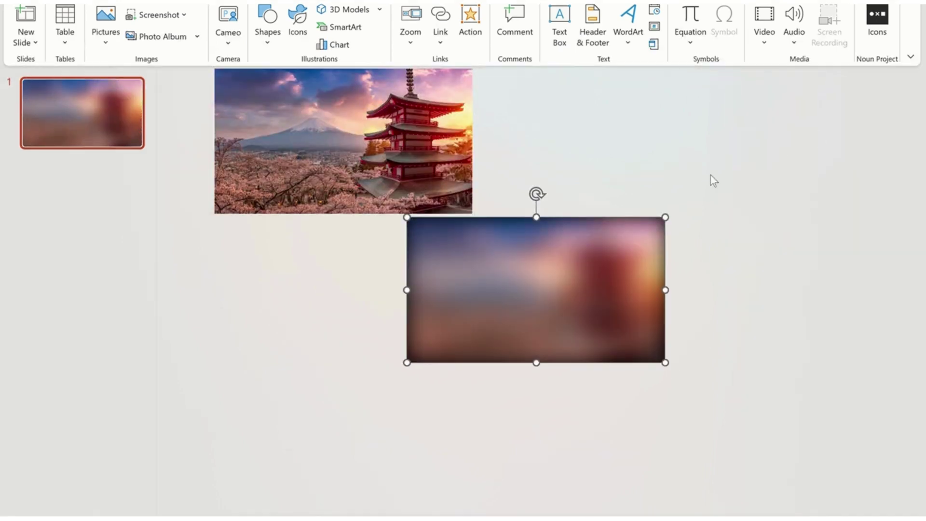
- Cut the blurred photo, use it as the picture-fill slide background, and drag the sharp photo onto the slide
right_click(592, 232)
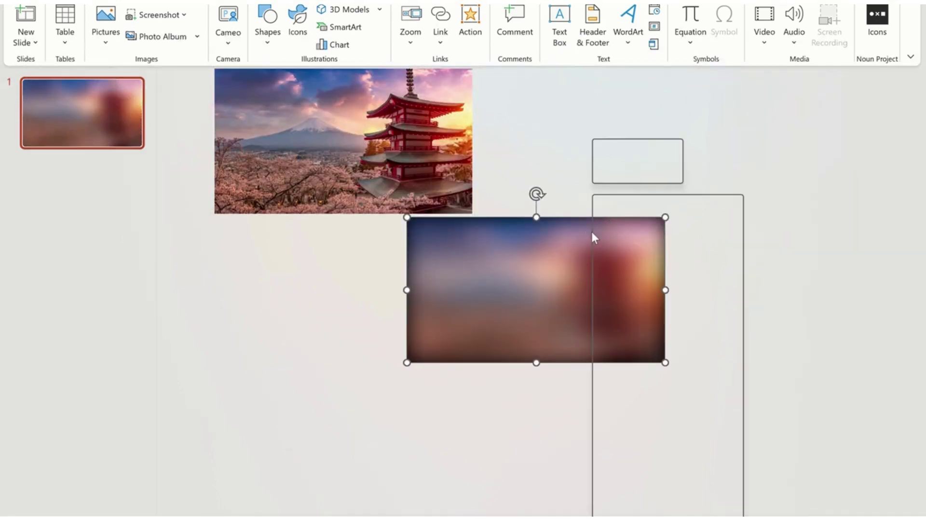
click(618, 222)
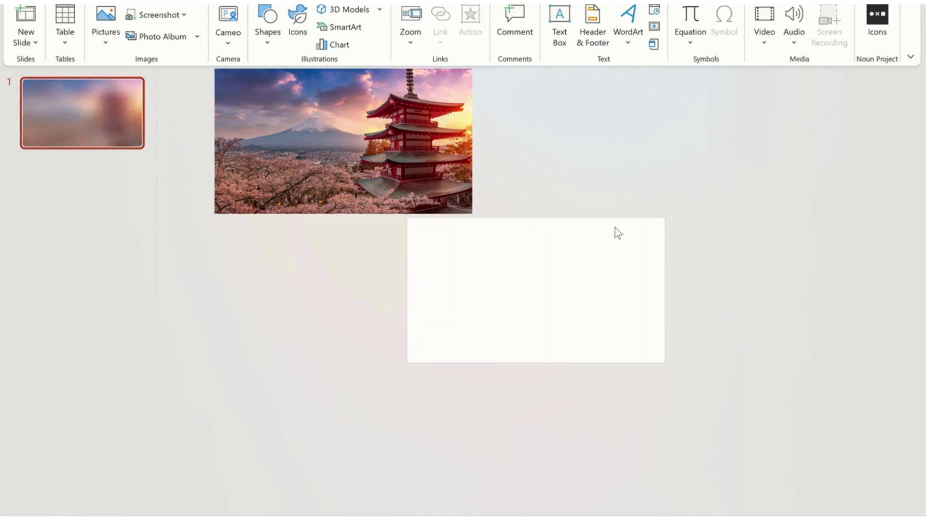
right_click(580, 249)
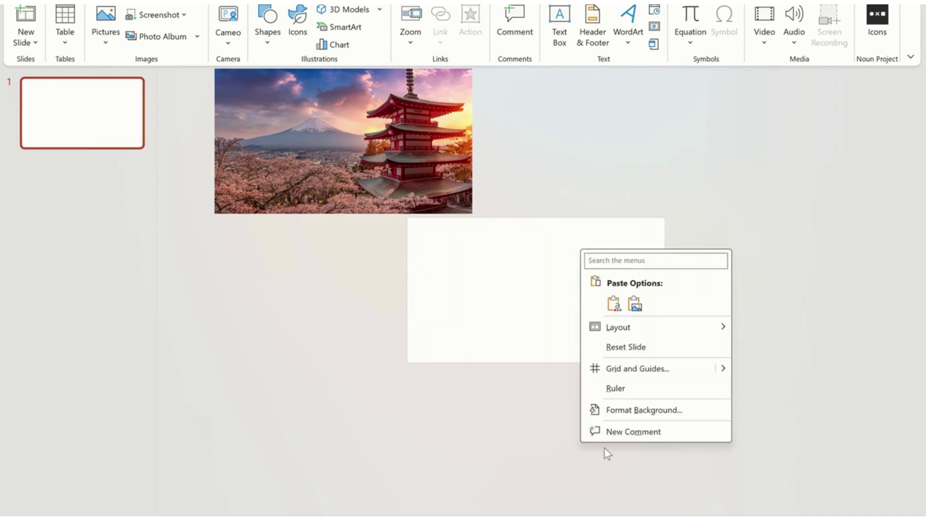
click(620, 411)
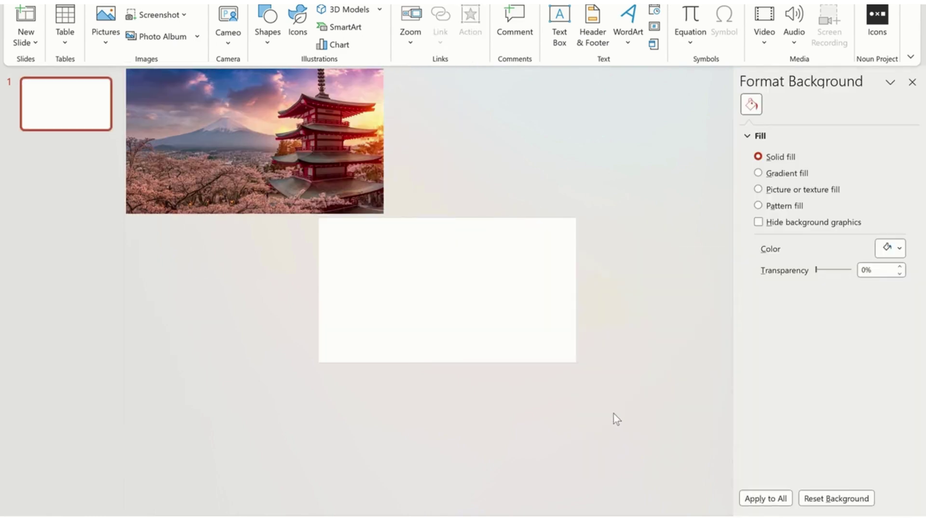
click(780, 193)
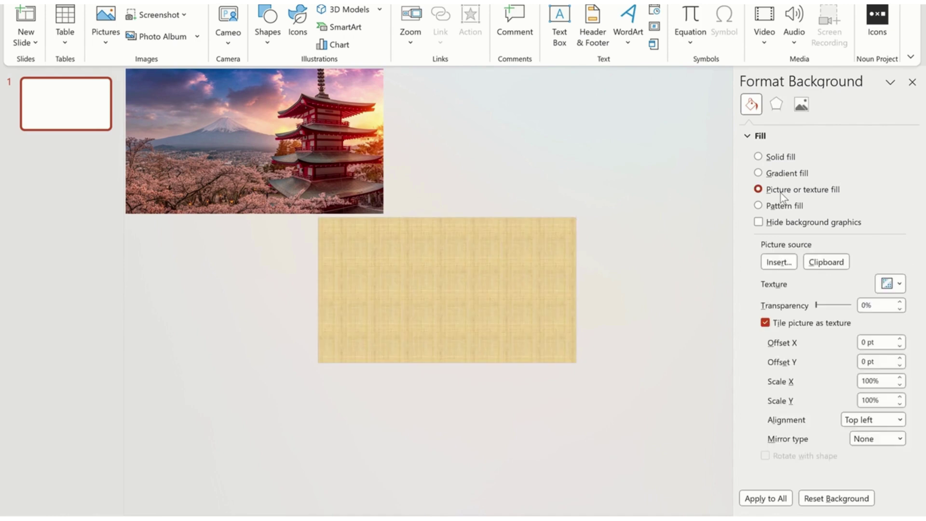
click(824, 262)
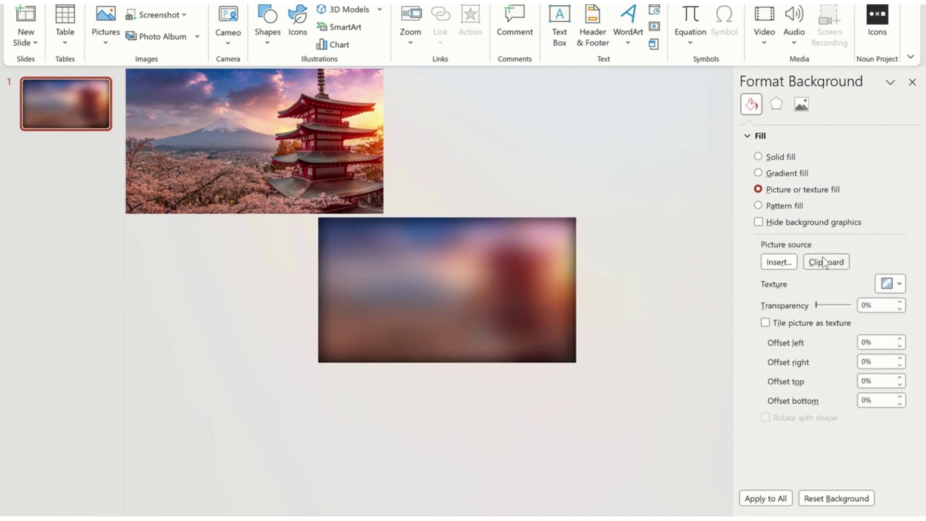
click(279, 172)
mouse_move(279, 172)
mouse_down()
mouse_move(444, 295)
mouse_move(484, 292)
mouse_up()
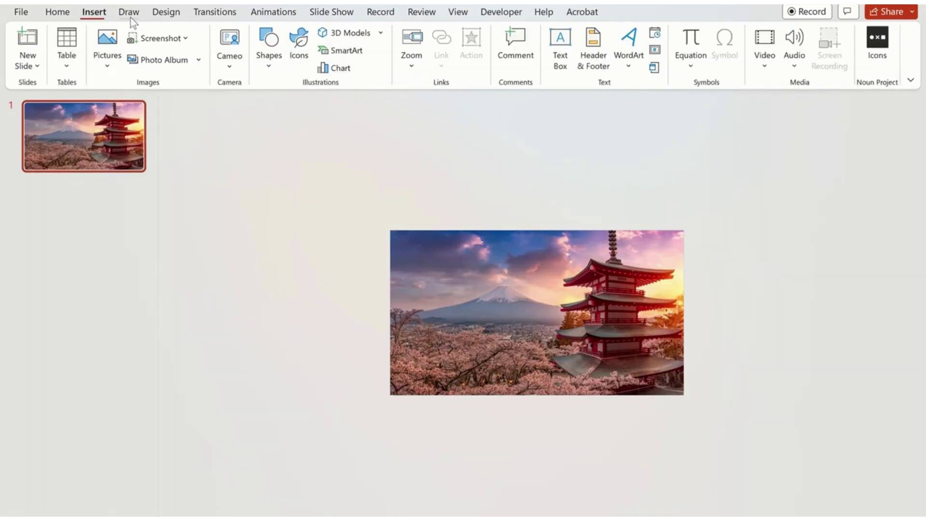
- Draw a rounded rectangle, rotate it 45° into a diamond, enlarge it, and place it over the photo's upper-left corner
click(267, 67)
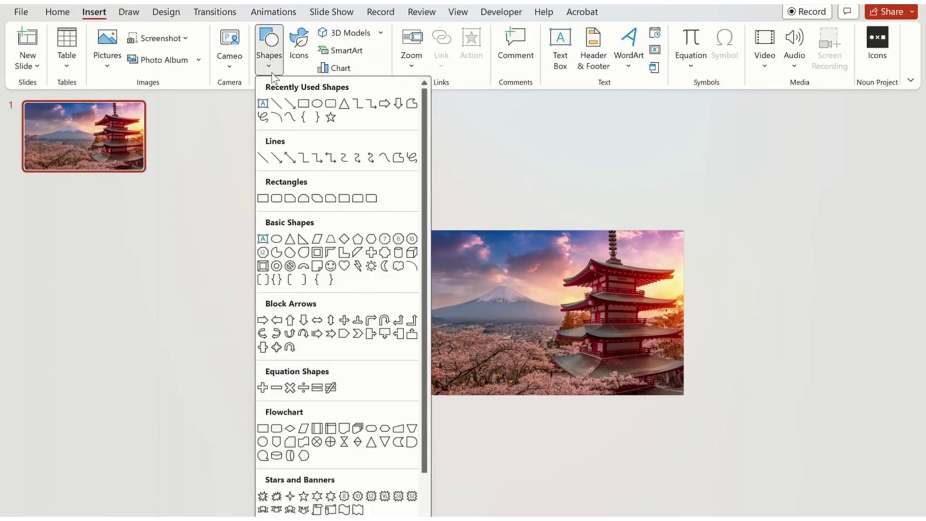
click(331, 105)
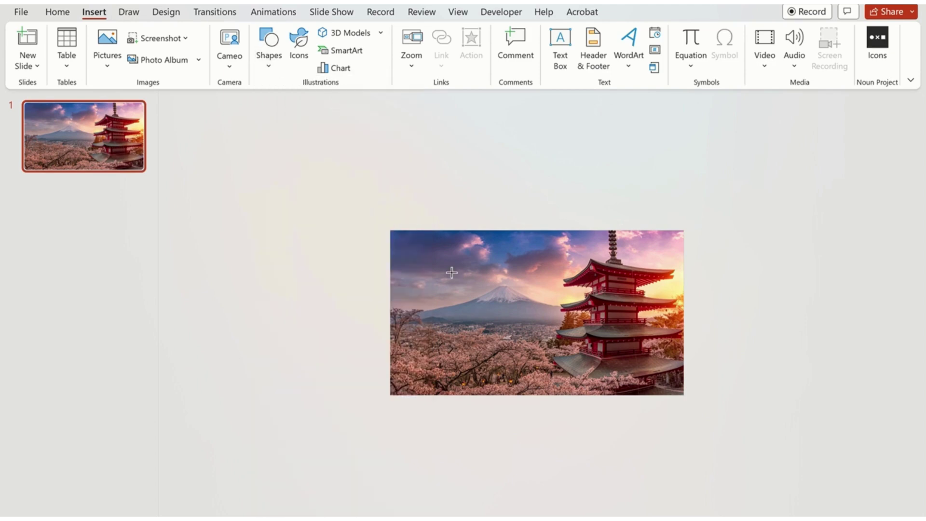
drag(431, 252, 525, 353)
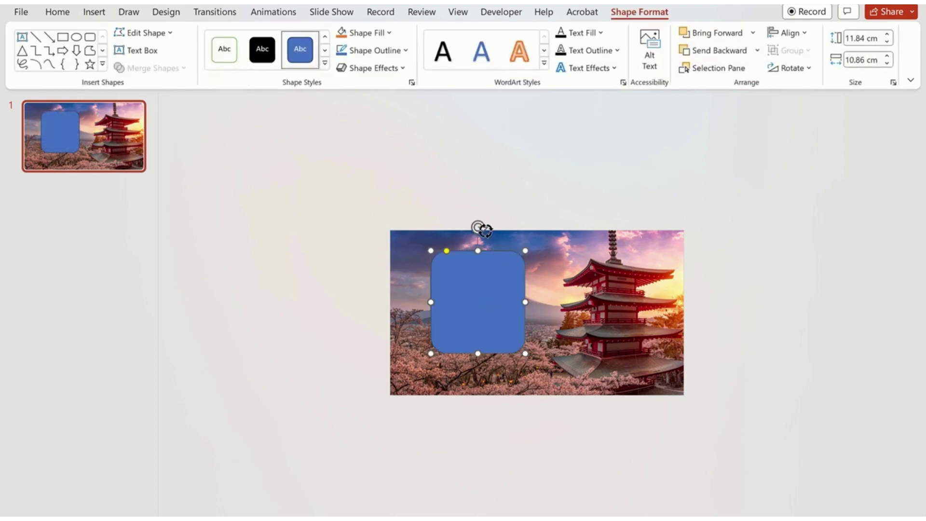
drag(478, 227, 522, 265)
drag(511, 337, 530, 349)
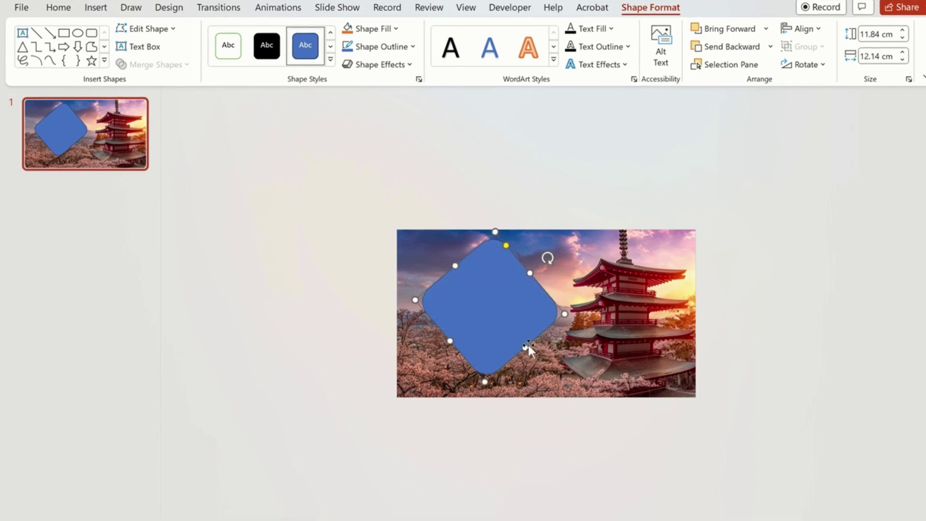
mouse_move(496, 274)
mouse_down()
mouse_move(435, 215)
mouse_move(437, 204)
mouse_up()
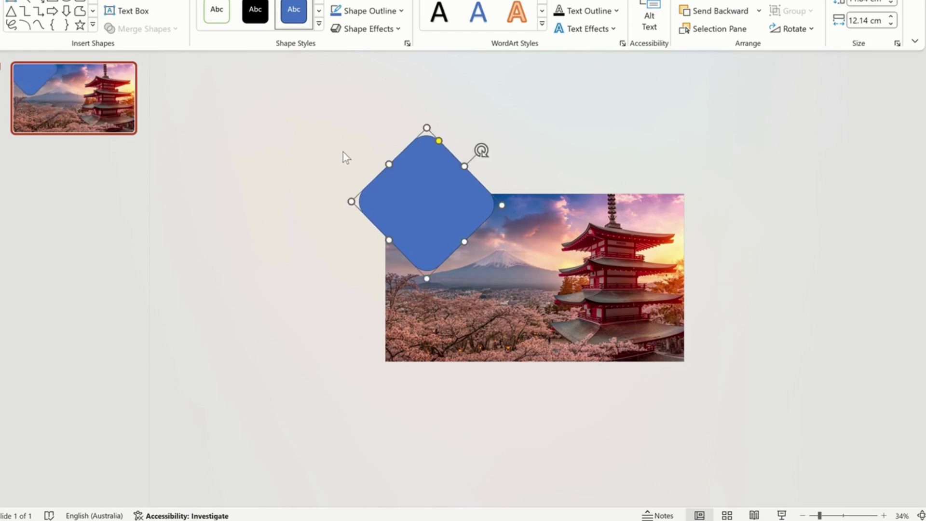
- Apply an Outer offset shadow preset to the blue diamond
click(343, 152)
click(423, 201)
right_click(423, 201)
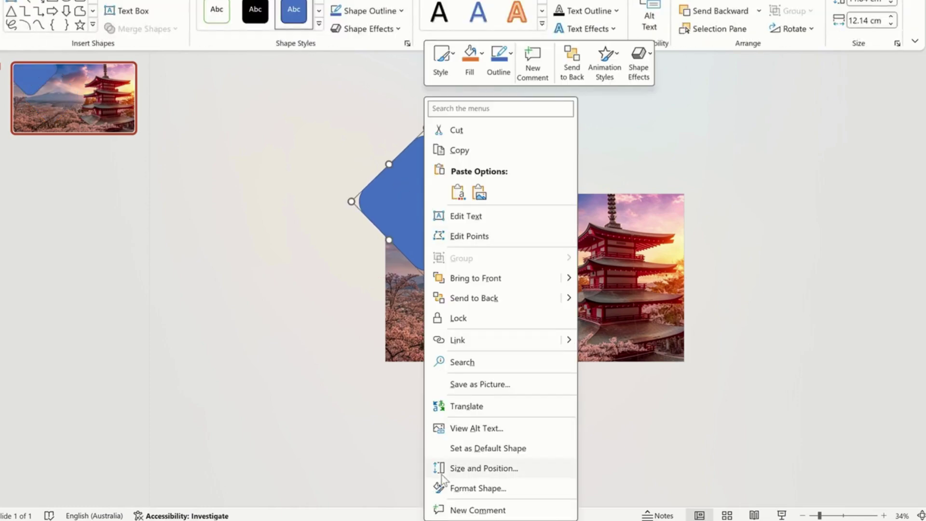
click(444, 488)
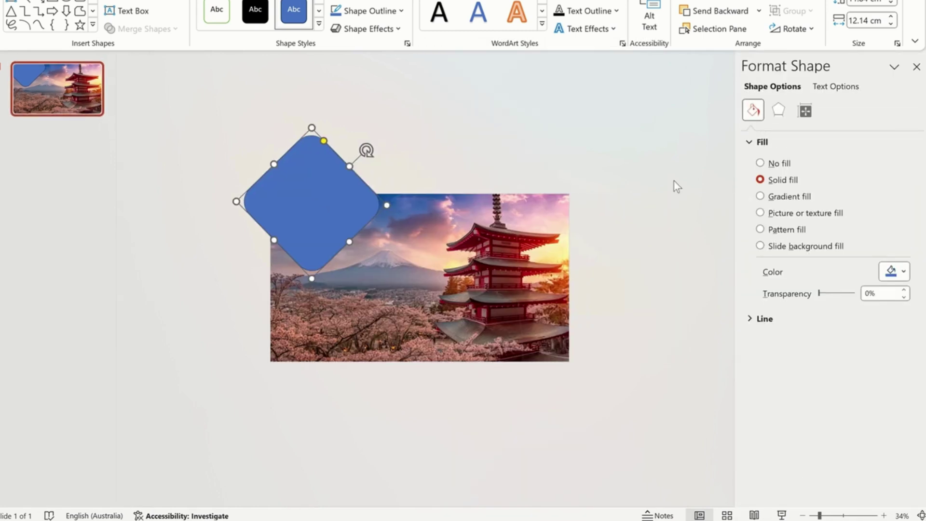
click(777, 113)
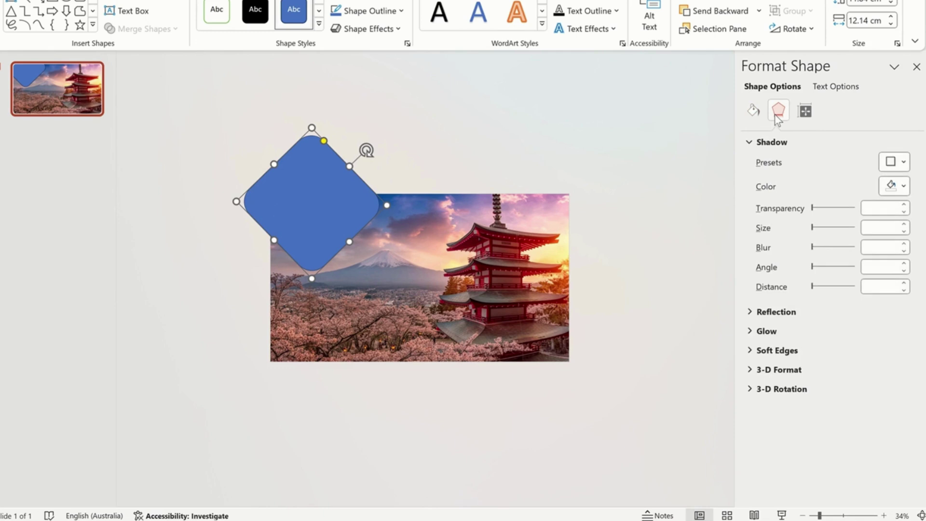
click(902, 164)
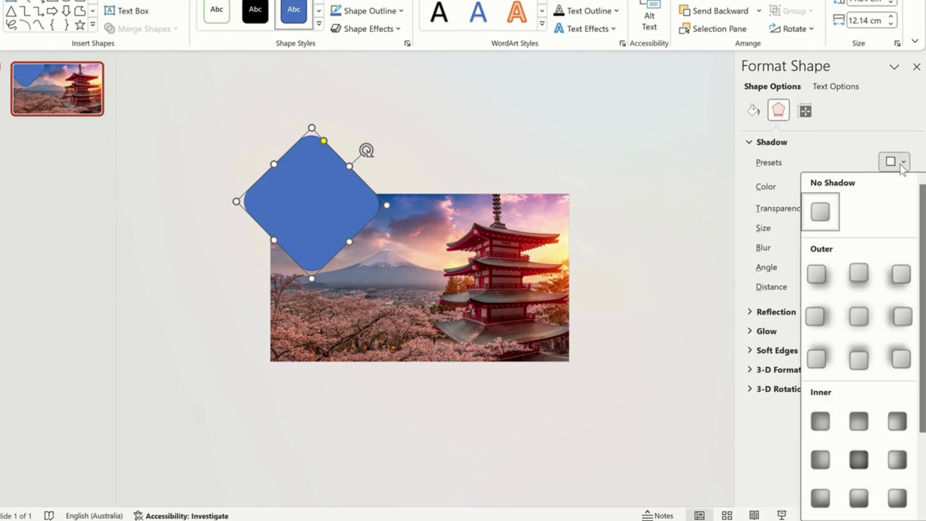
click(818, 271)
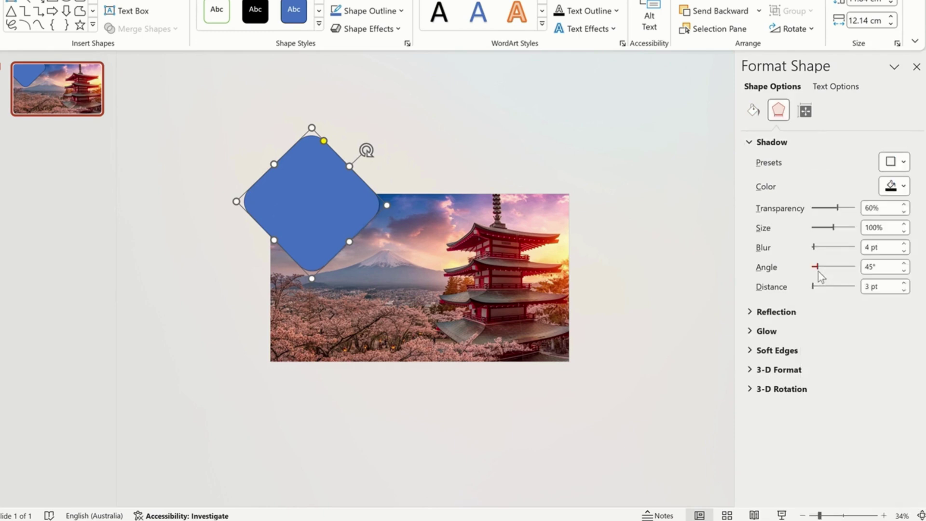
- Set the diamond's shadow to 40% transparency, 100 pt blur and 50 pt distance
click(872, 208)
key(BackSpace)
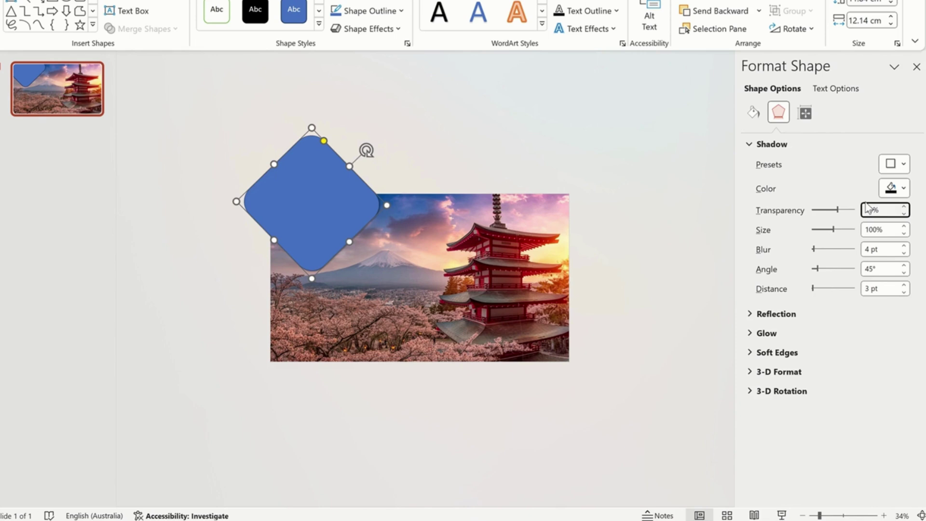
key(BackSpace)
text(0)
click(865, 250)
key(BackSpace)
text(1)
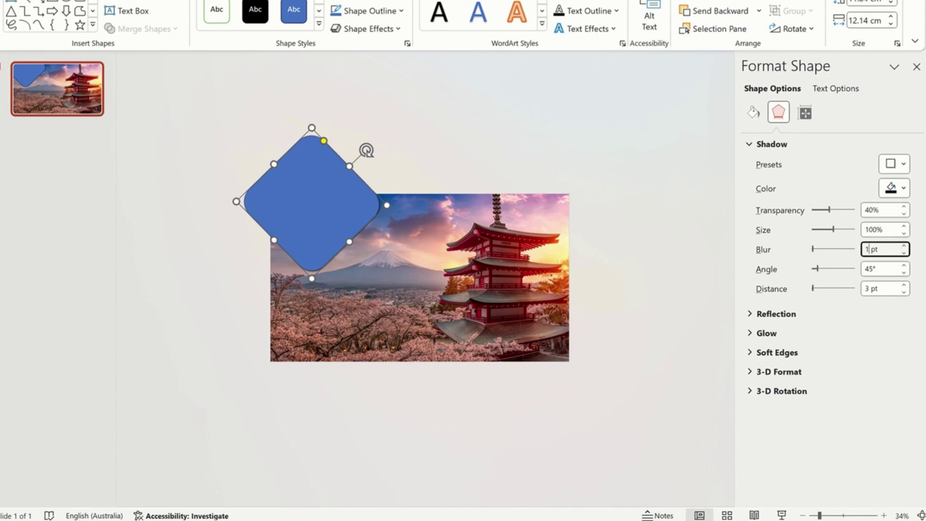
text(00)
key(Return)
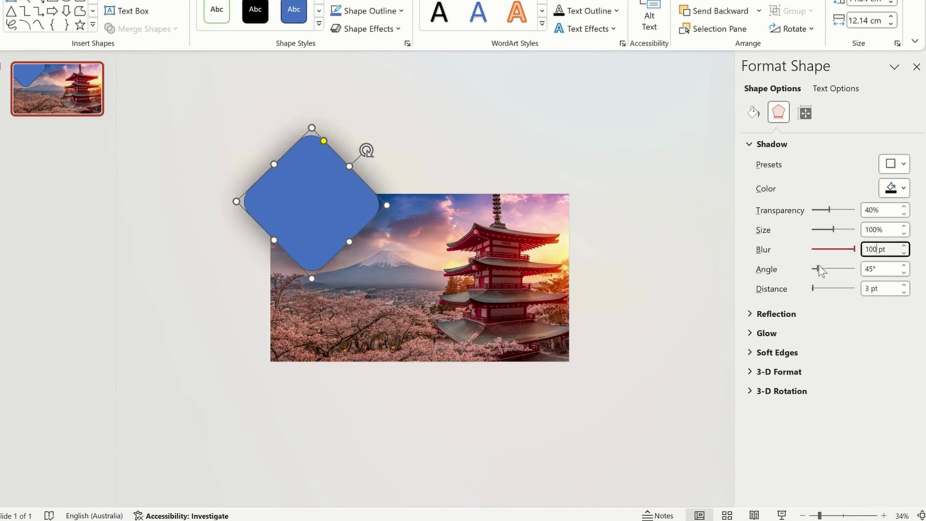
click(867, 290)
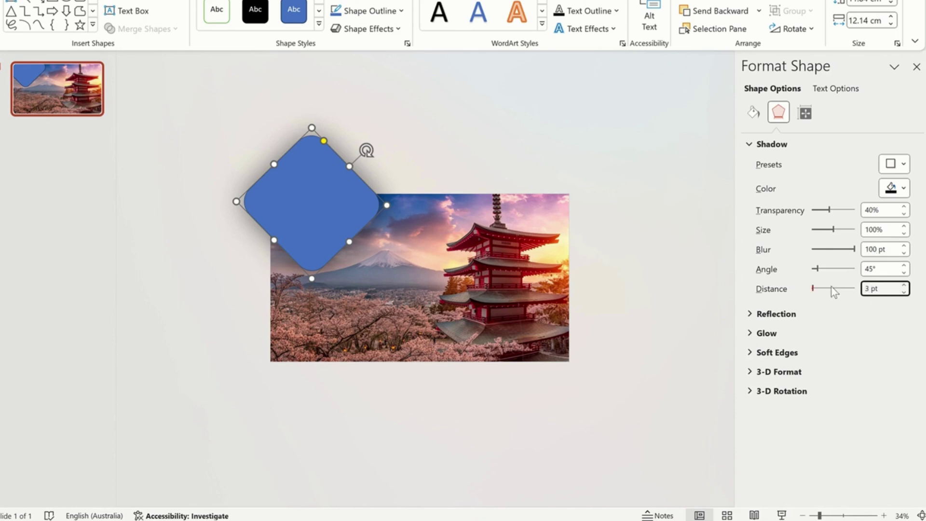
key(BackSpace)
text(50)
key(Return)
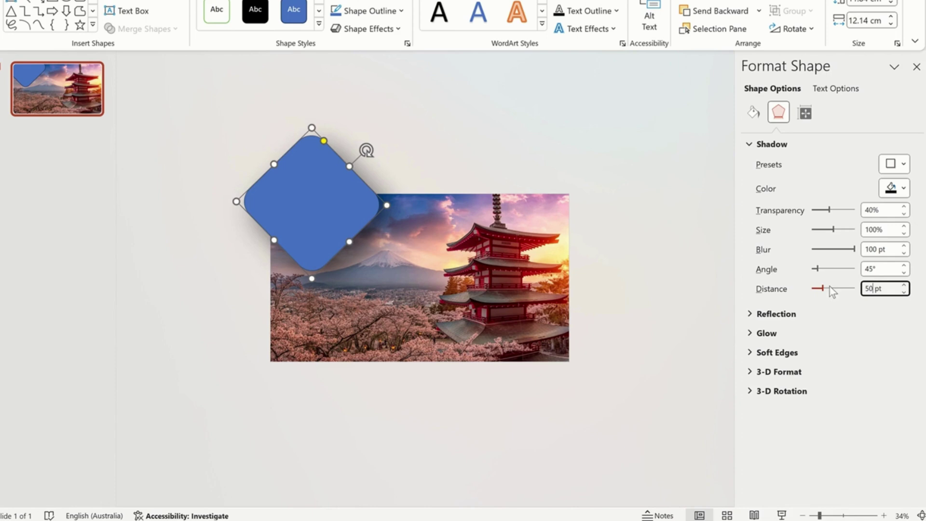
- Copy and paste the diamond, placing the copy over the lower photo
click(916, 68)
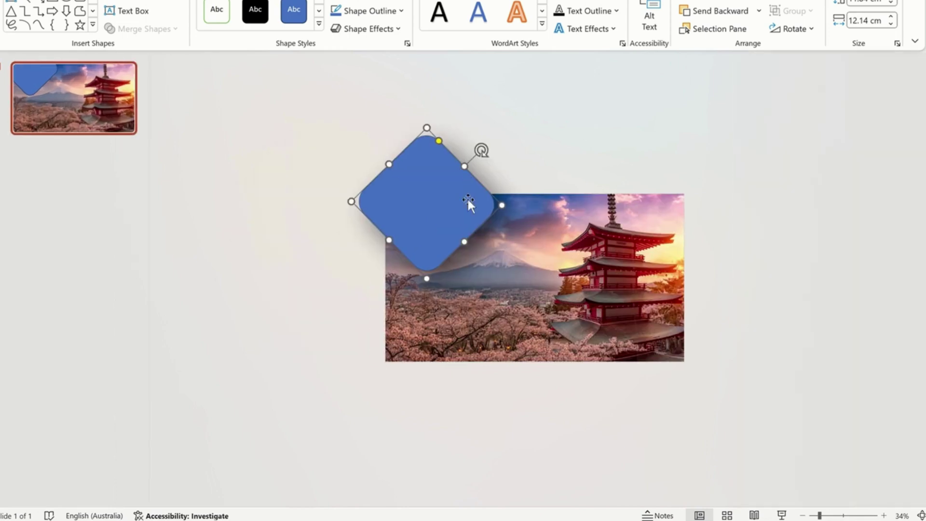
right_click(458, 201)
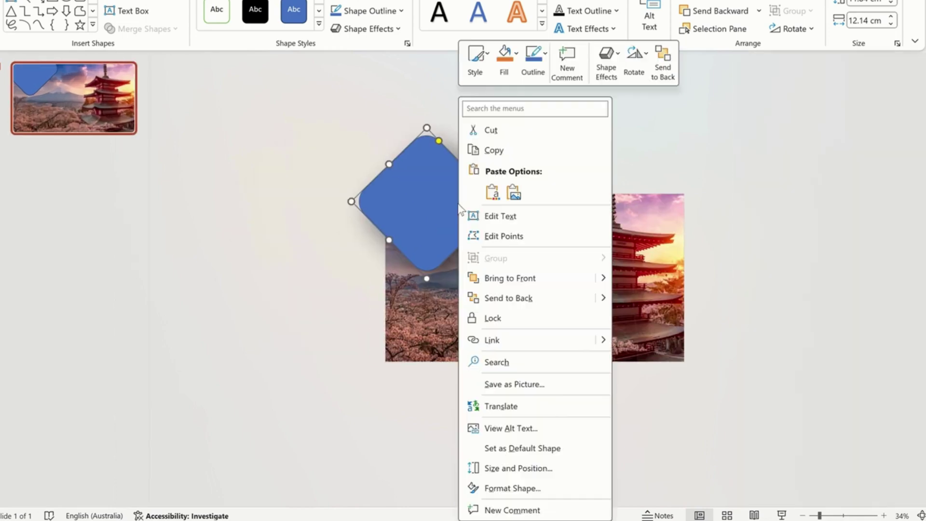
click(489, 155)
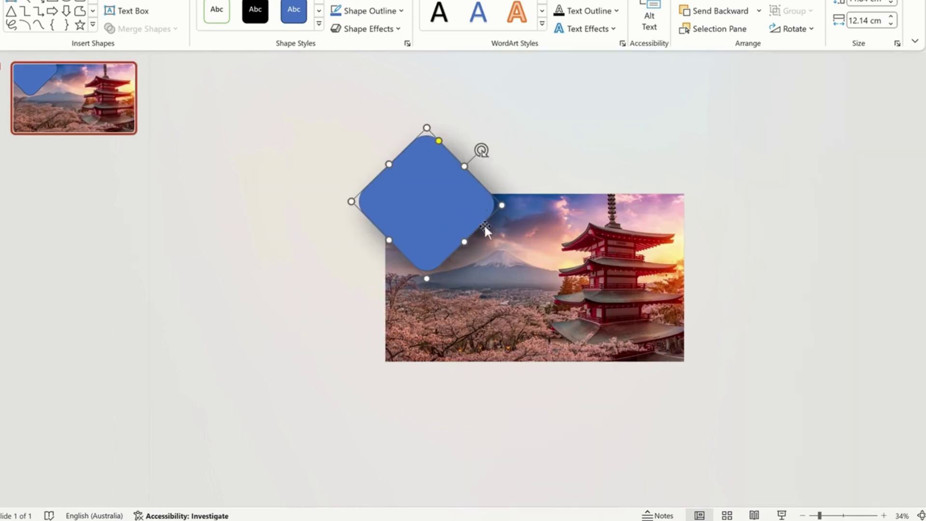
right_click(458, 219)
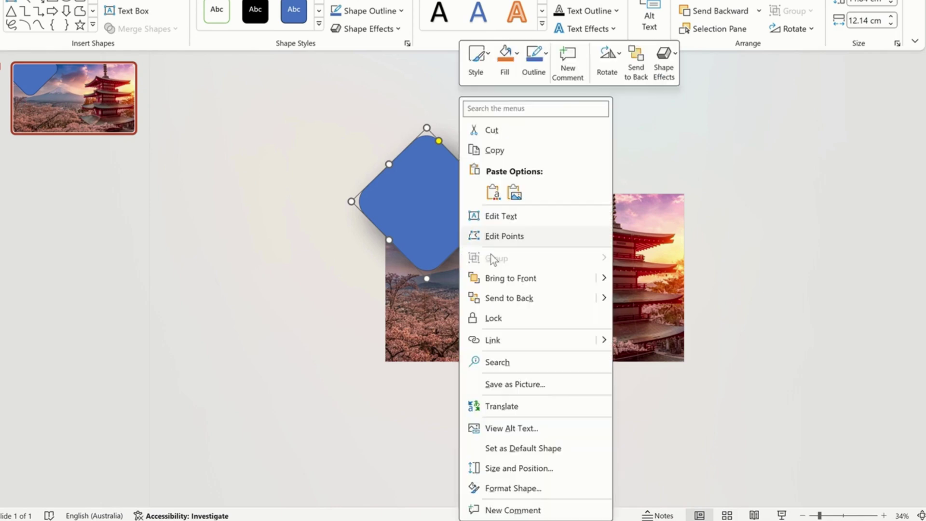
click(492, 192)
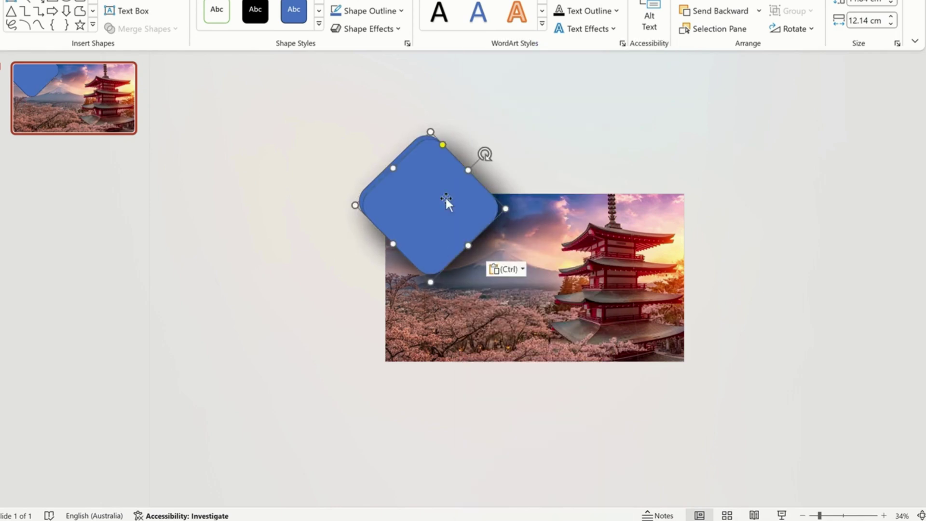
drag(445, 198, 517, 315)
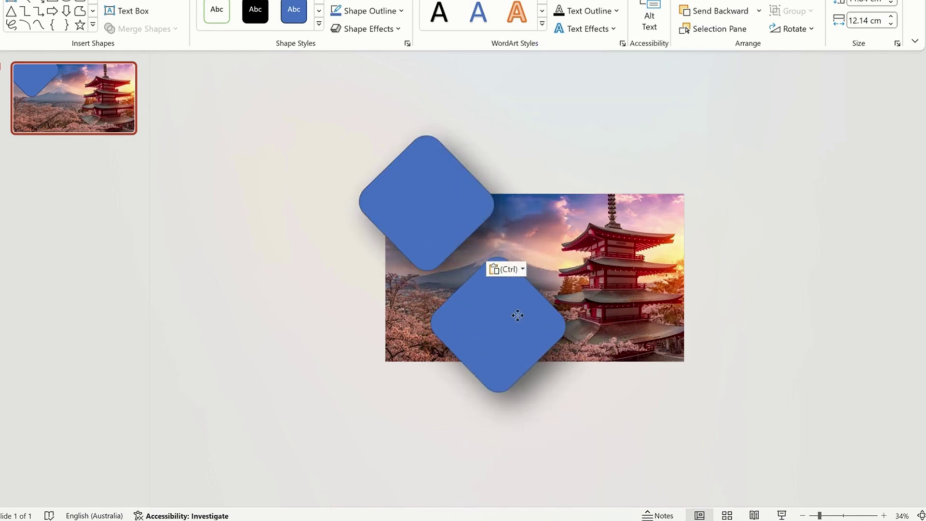
- Slightly shrink the upper diamond
click(432, 202)
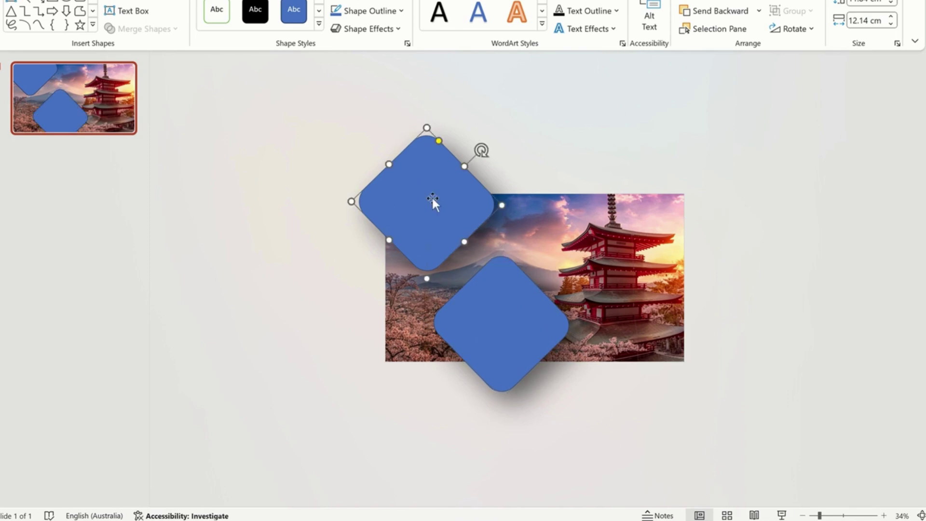
drag(350, 199, 359, 203)
click(308, 172)
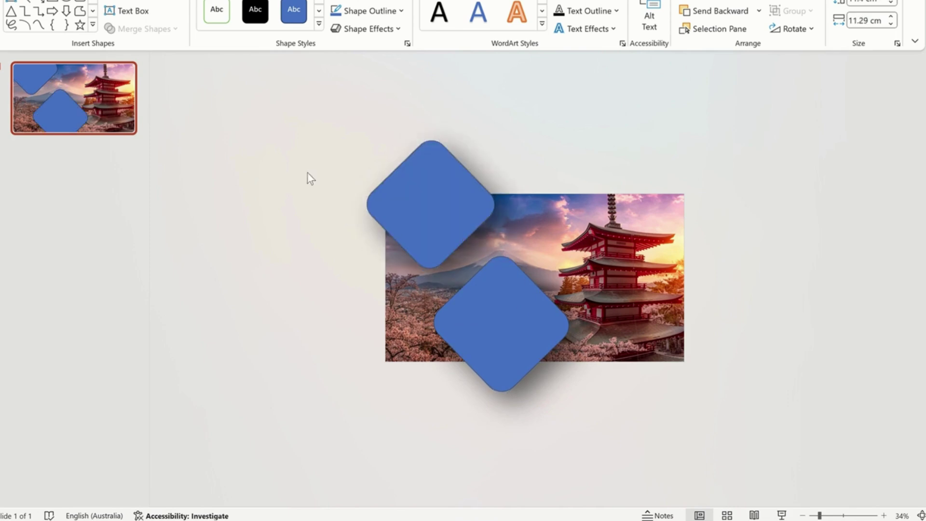
click(411, 193)
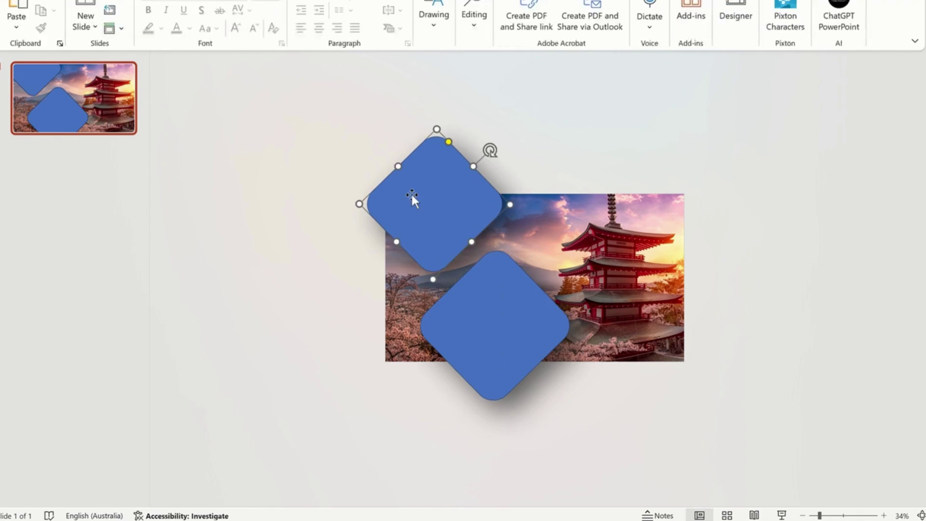
- Give both diamonds a Slide background fill for a frosted-glass look
shift+click(481, 331)
right_click(481, 330)
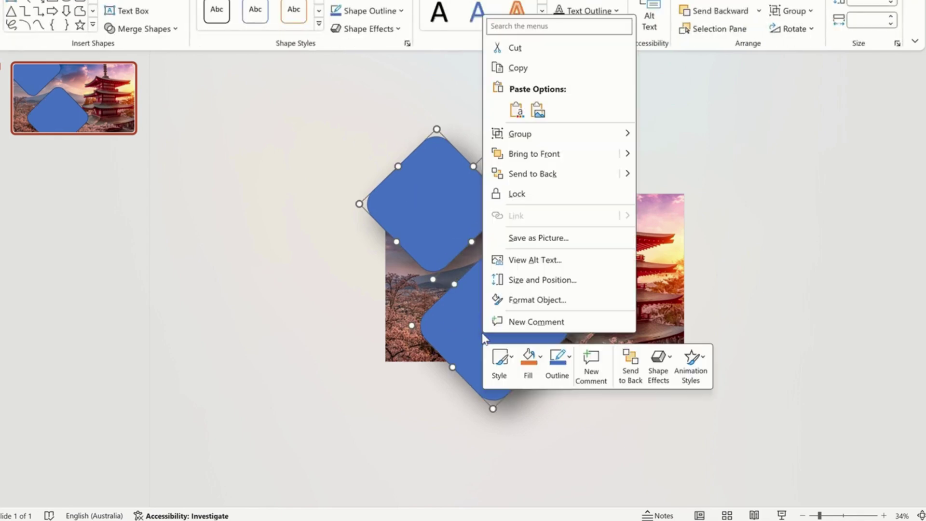
click(519, 300)
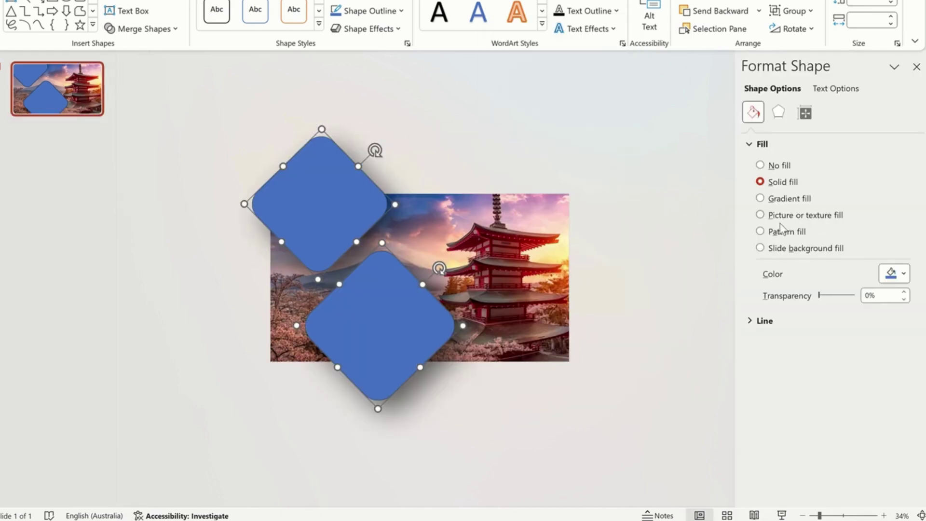
click(778, 249)
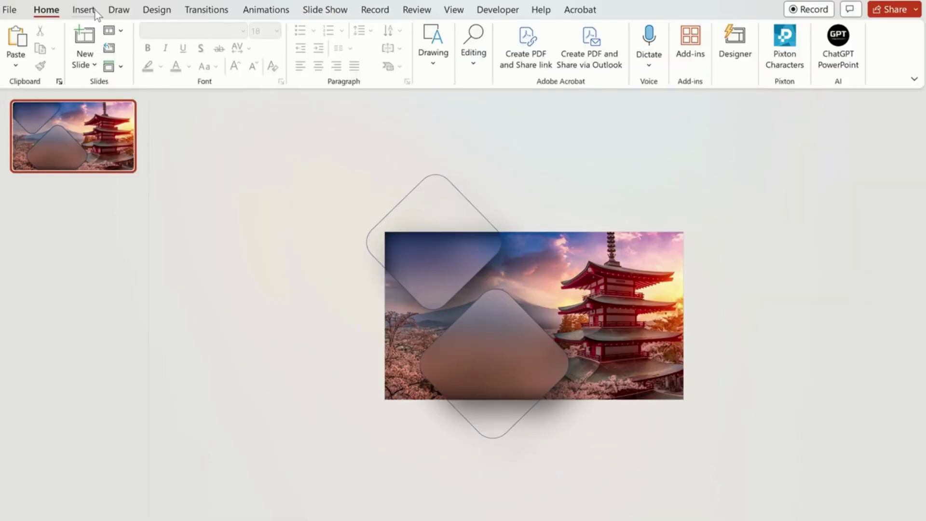
- Draw a text box inside the upper diamond for the 'Japan, an archipelago in East Asia' title
click(83, 9)
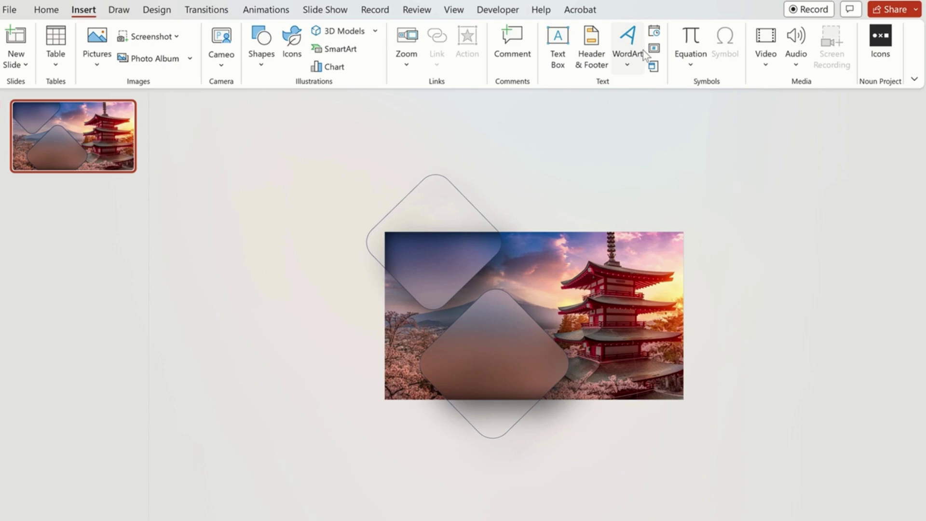
click(557, 67)
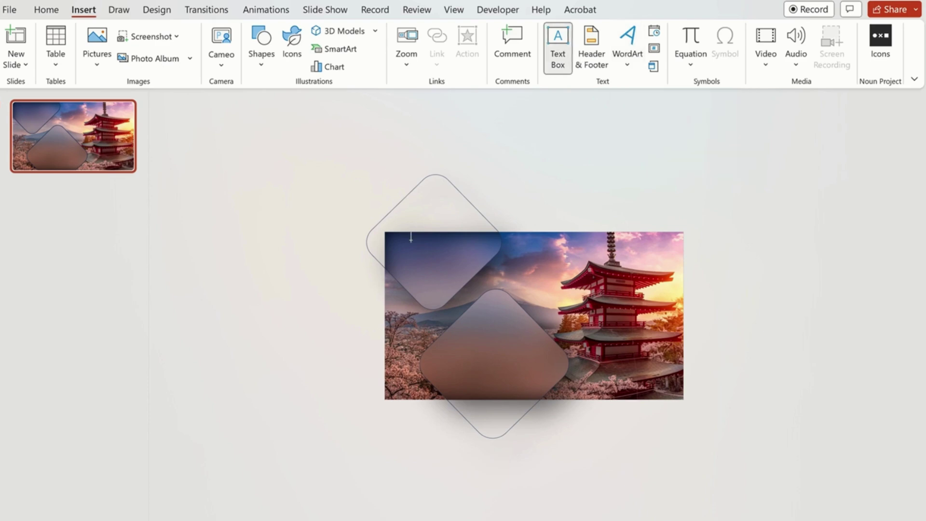
drag(403, 242, 462, 270)
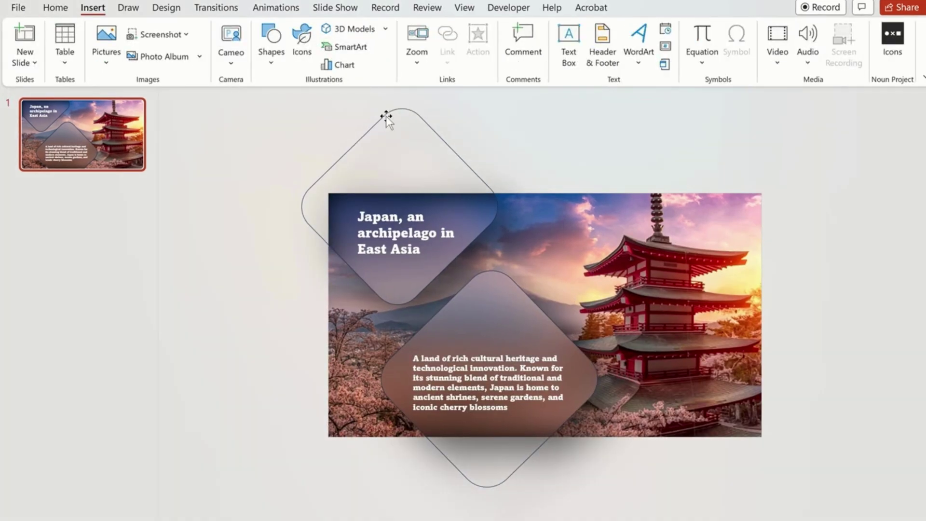
- Group the upper diamond with its title text
click(385, 115)
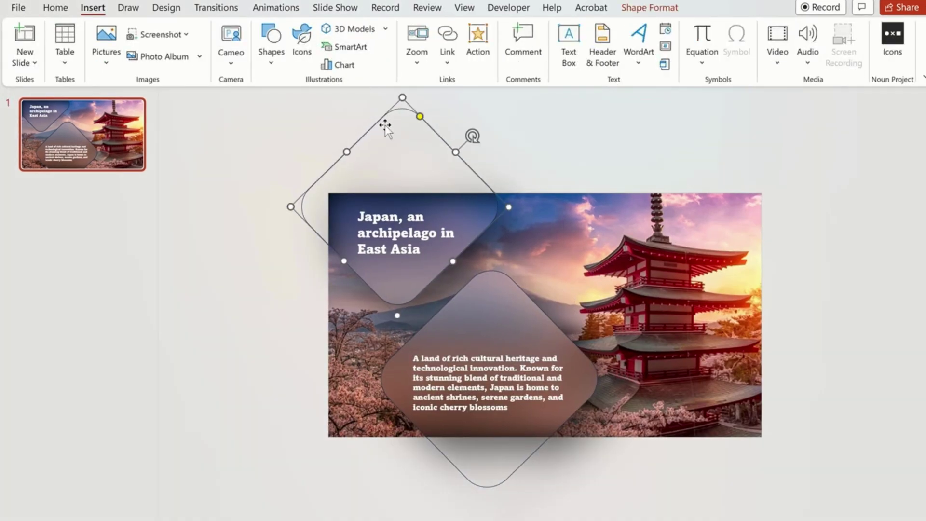
shift+click(390, 233)
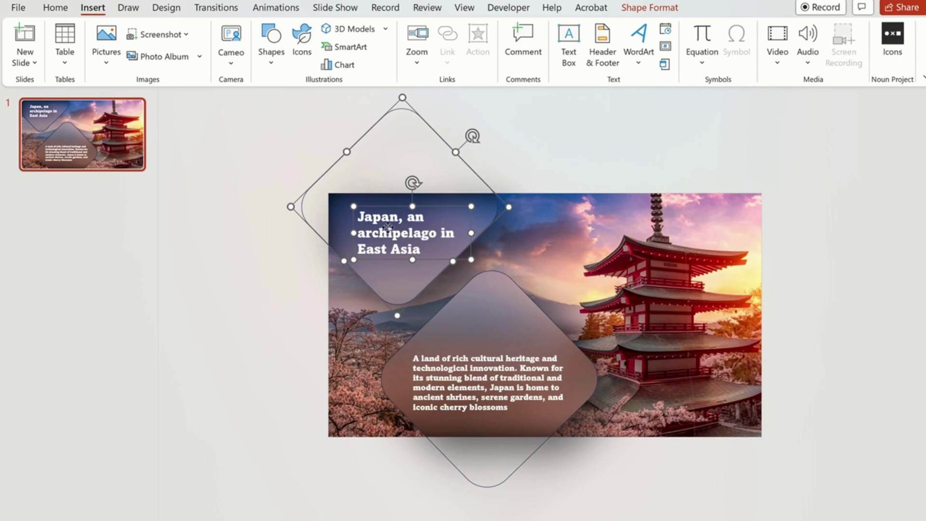
right_click(388, 227)
mouse_move(426, 347)
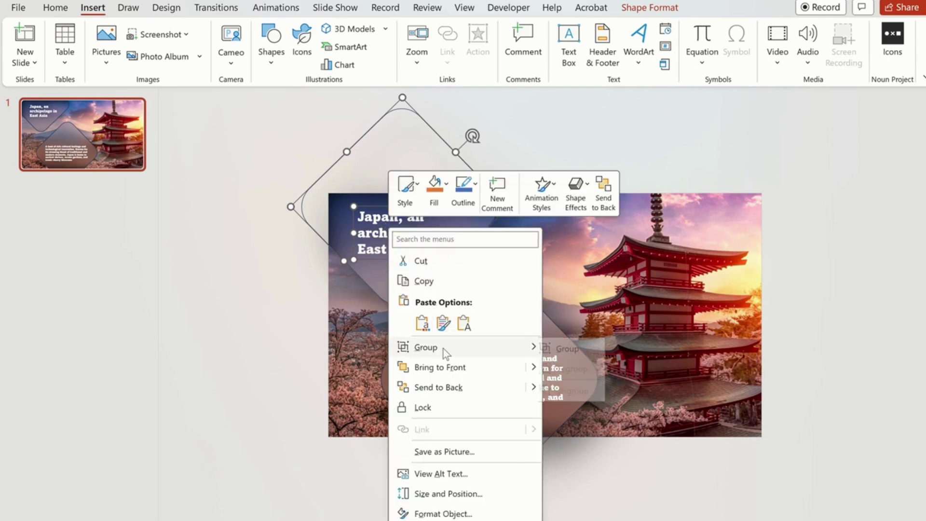
click(594, 351)
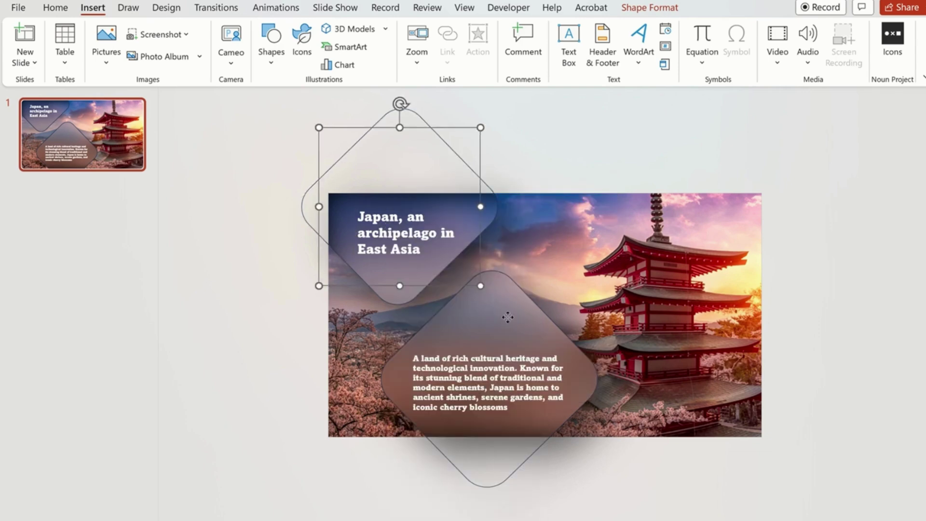
- Rotate the lower diamond's paragraph text box back to upright
click(507, 314)
click(526, 379)
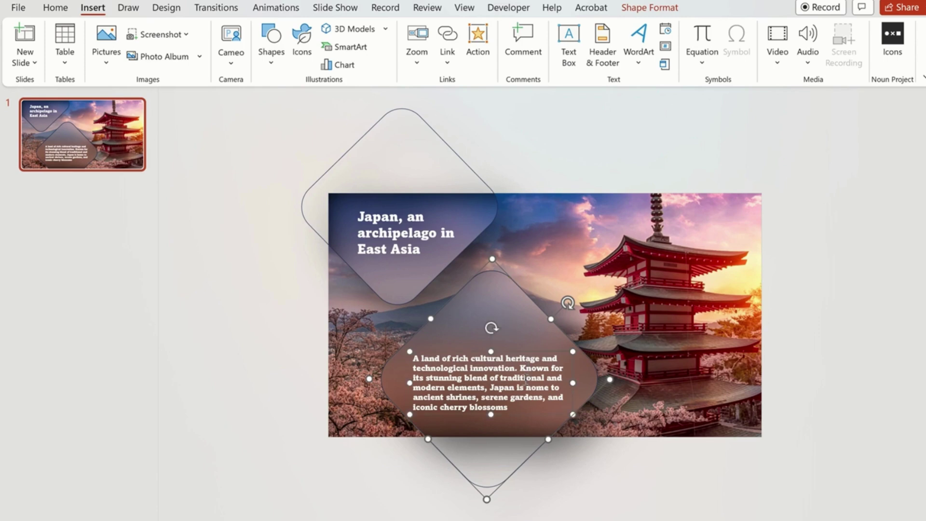
drag(568, 303, 489, 269)
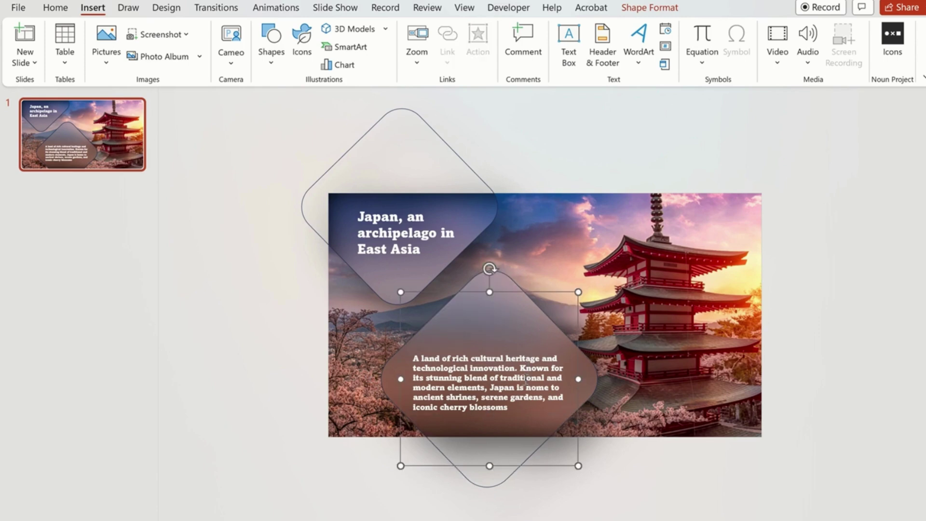
- Duplicate slide 1 to create an identical second Japan slide
click(259, 229)
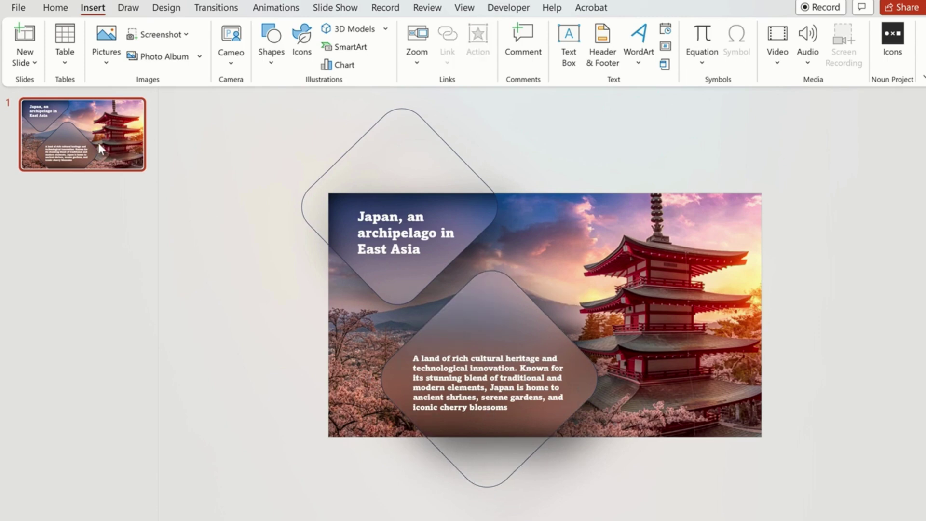
right_click(103, 151)
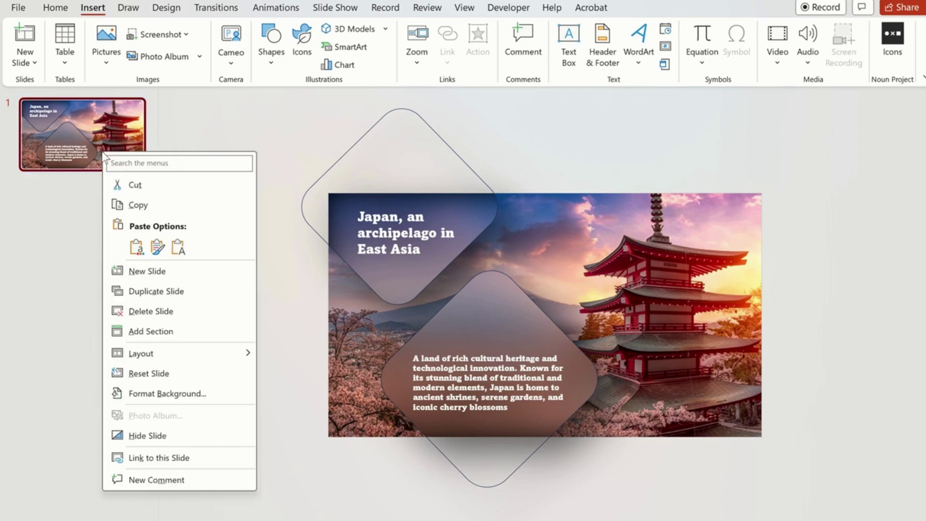
click(145, 232)
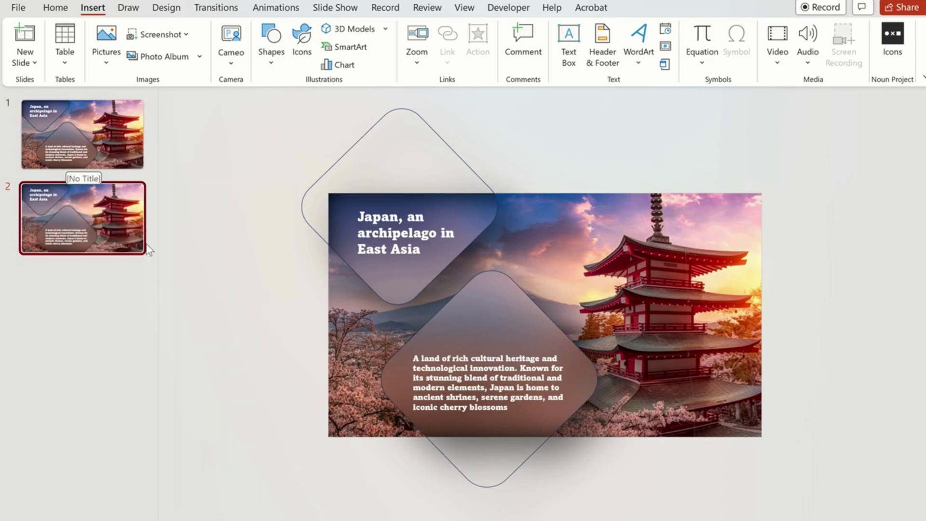
click(112, 173)
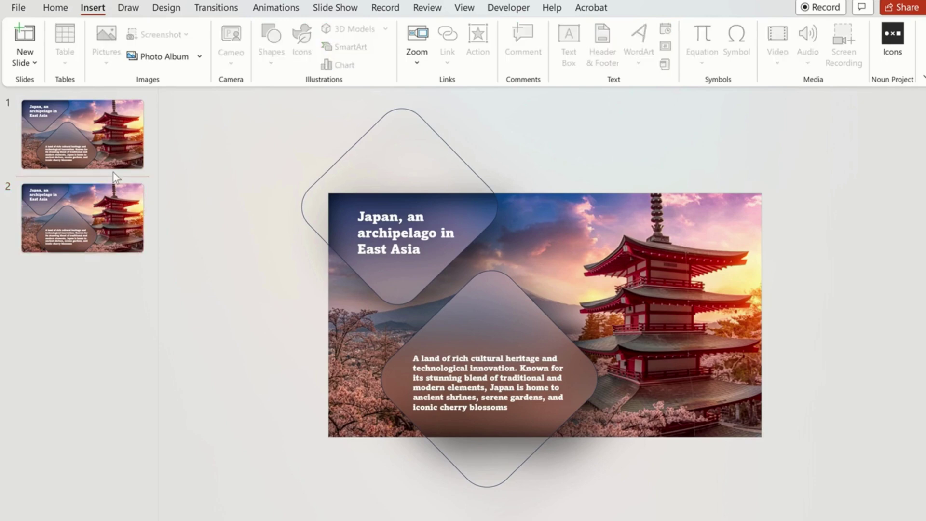
- Move the title panel above the slide and the text panel below it
click(470, 203)
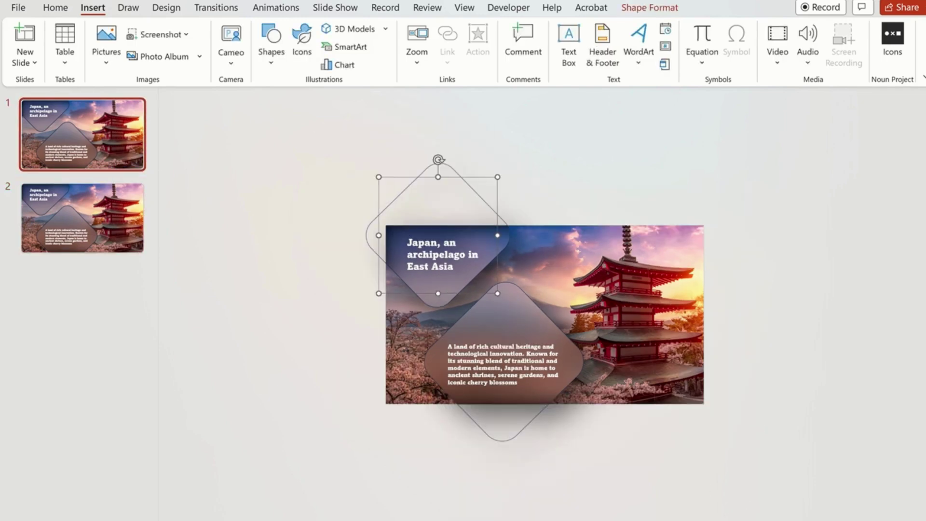
drag(451, 198, 456, 110)
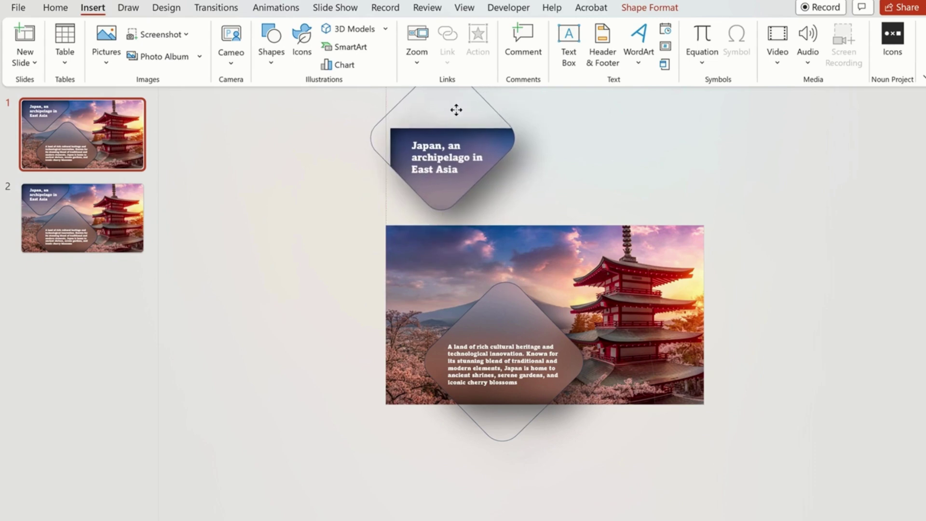
drag(525, 374, 520, 497)
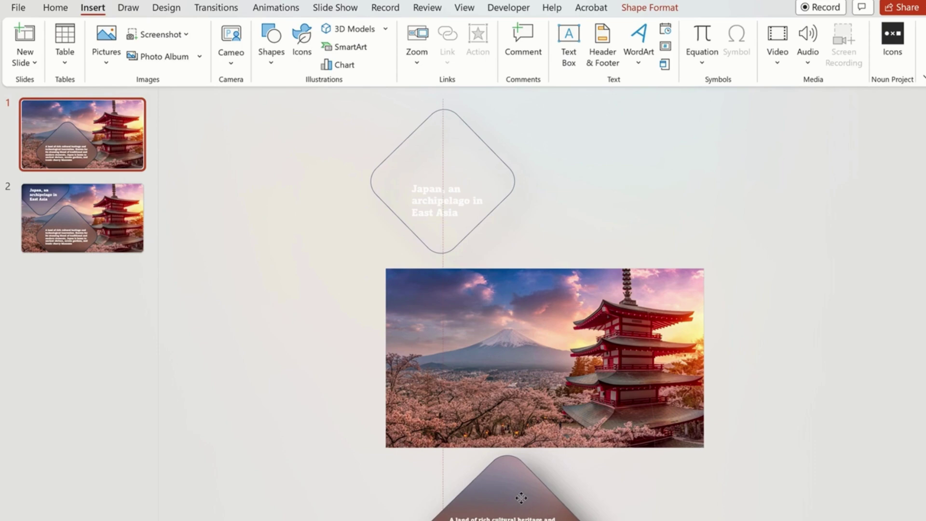
- Enlarge the pagoda photo from its corner and shift it right to reveal the snowy mountain
click(568, 377)
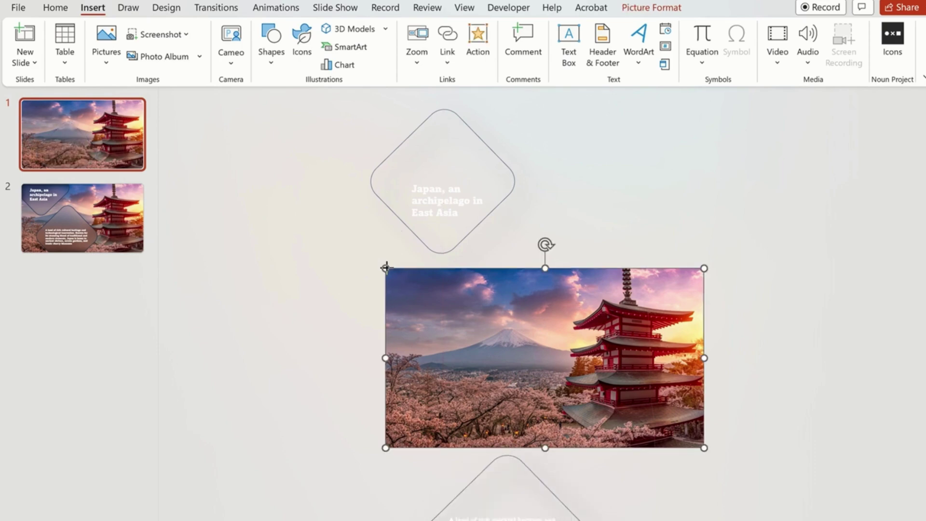
drag(386, 266, 279, 248)
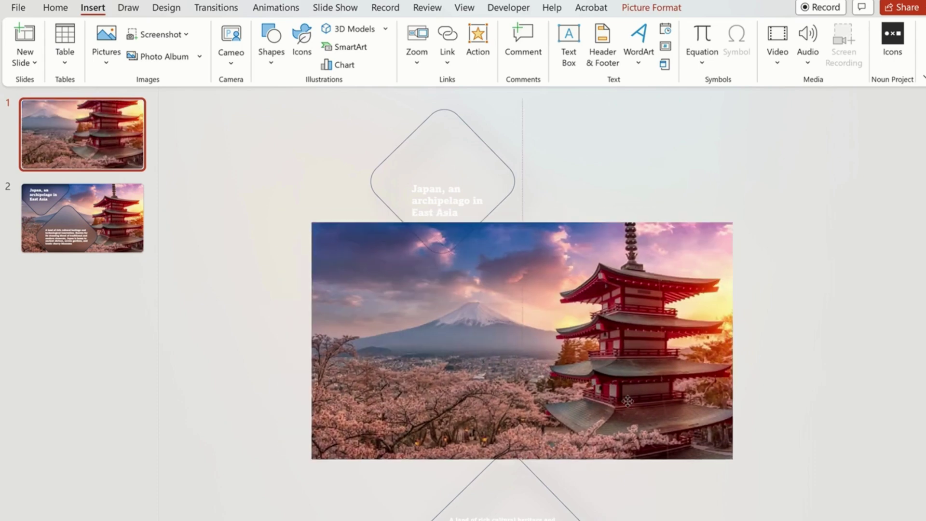
mouse_move(562, 366)
mouse_down()
mouse_move(653, 427)
mouse_move(665, 424)
mouse_up()
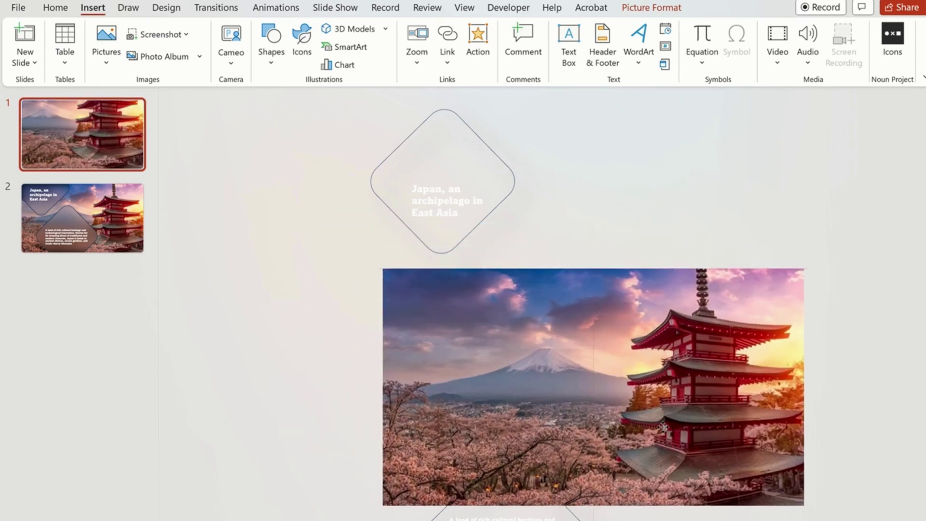
click(672, 249)
scroll(520, 302, down, 1)
scroll(520, 301, down, 1)
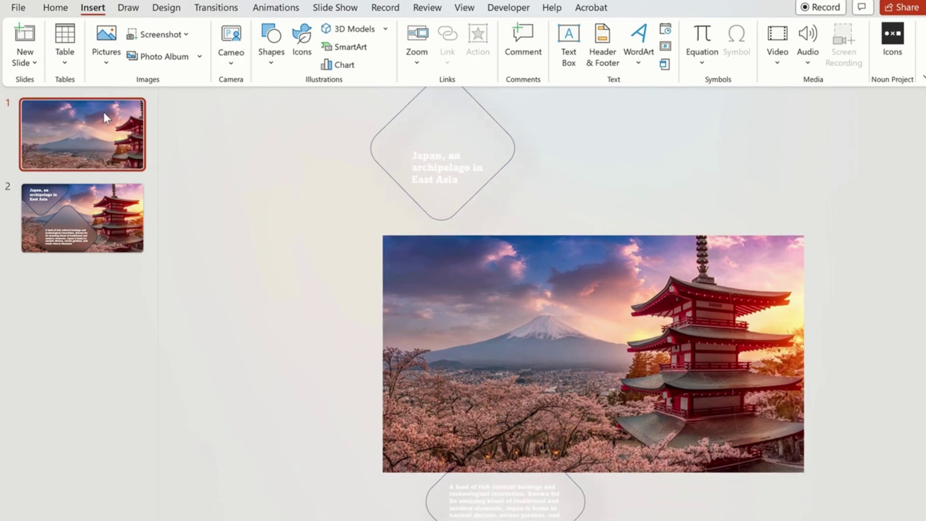
- Duplicate slide 2 to create a third slide
click(102, 224)
right_click(102, 226)
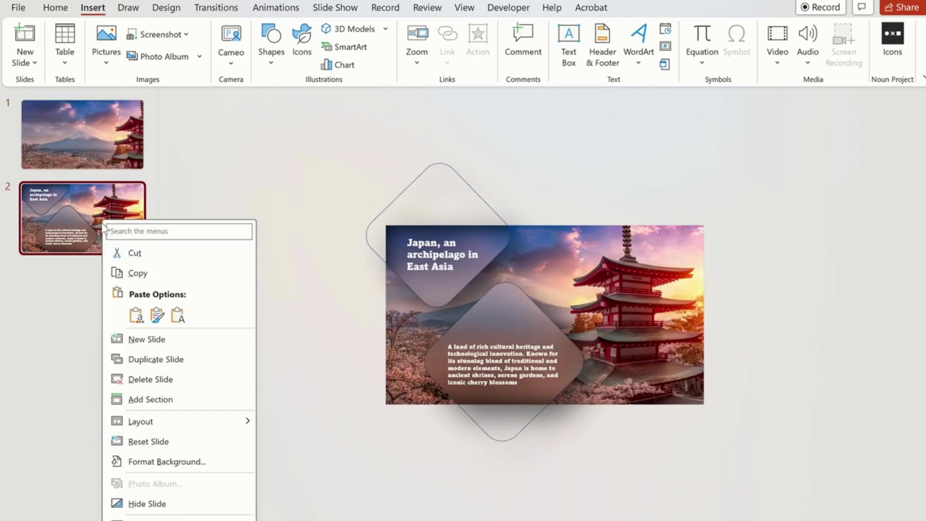
click(154, 359)
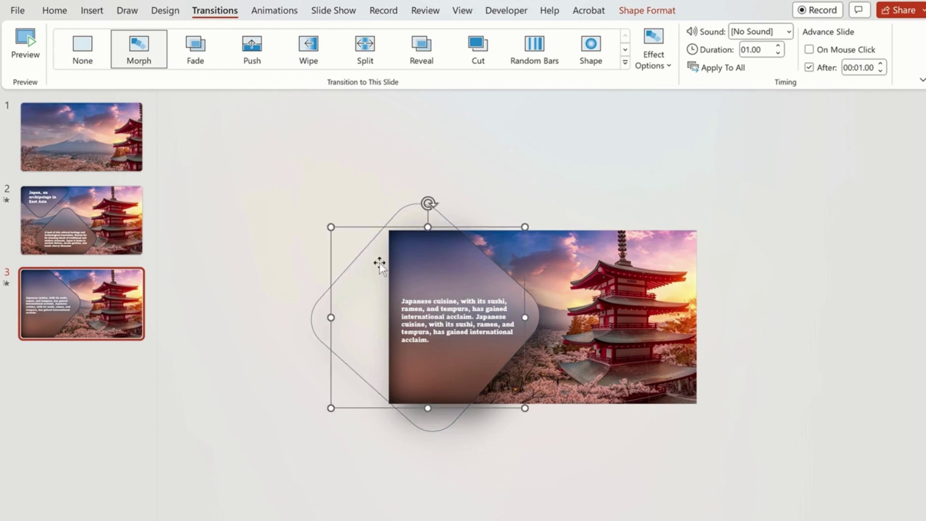
- Copy slide 3's cuisine panel onto slide 2 and park it just off the left edge
right_click(460, 241)
click(484, 298)
click(81, 220)
right_click(281, 314)
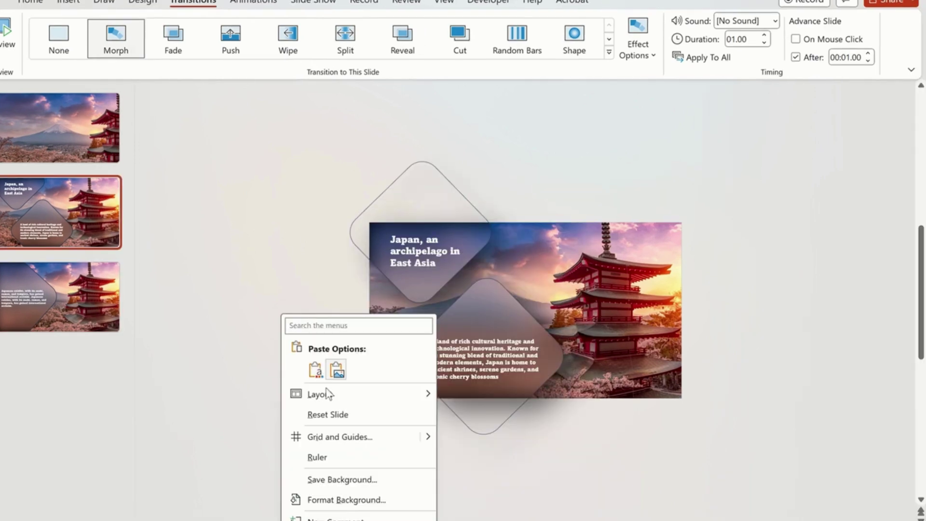
click(314, 368)
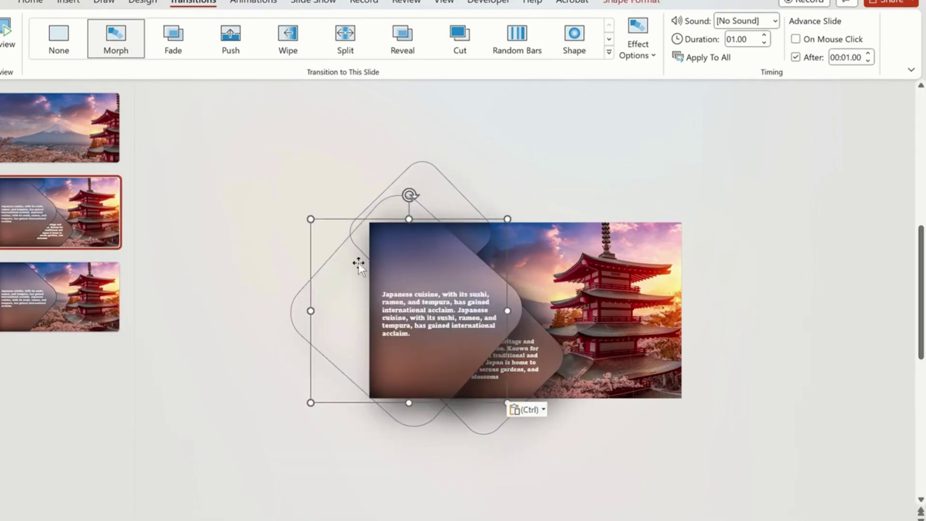
drag(357, 261, 183, 261)
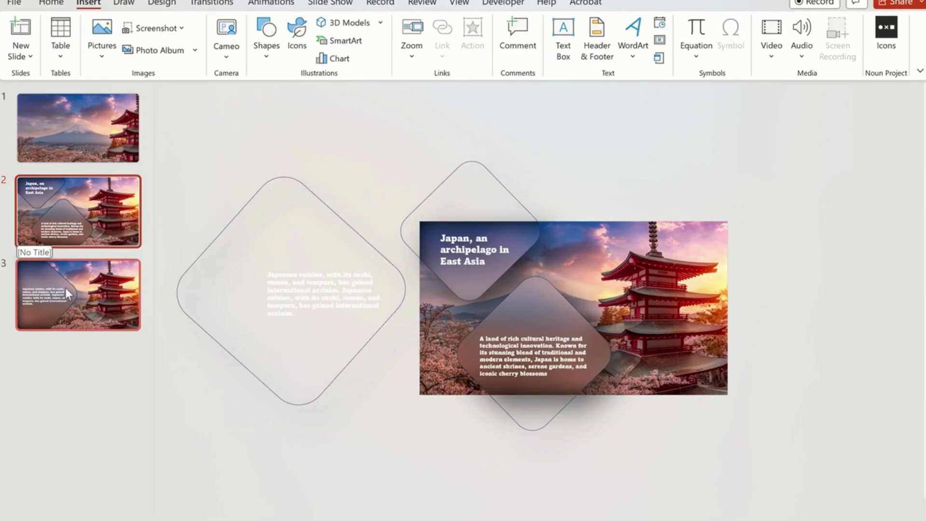
- Apply Morph to slides 2 and 3 with a 01.00-second duration
click(75, 285)
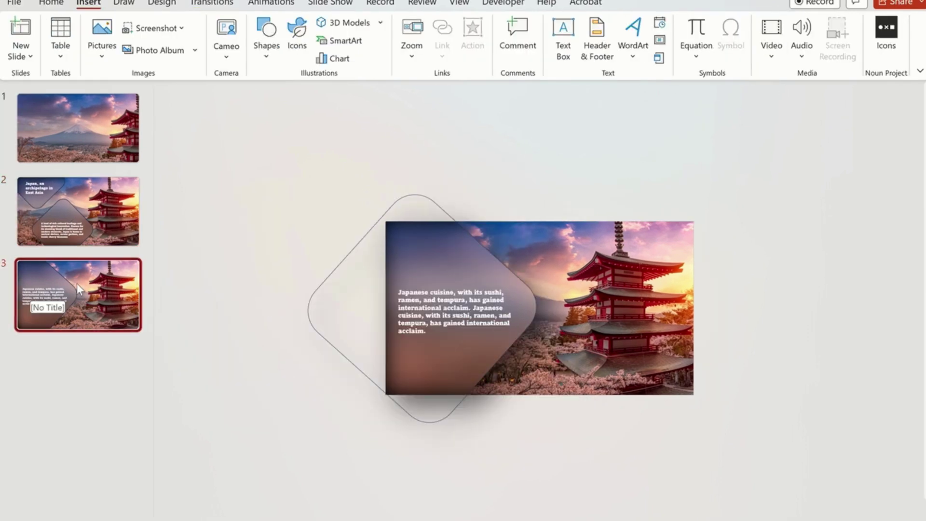
ctrl+click(66, 219)
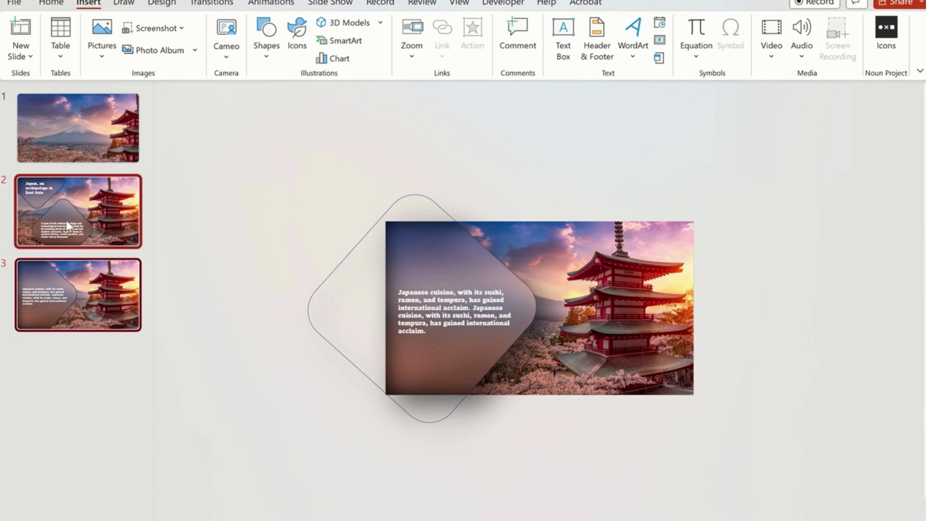
click(204, 4)
click(145, 54)
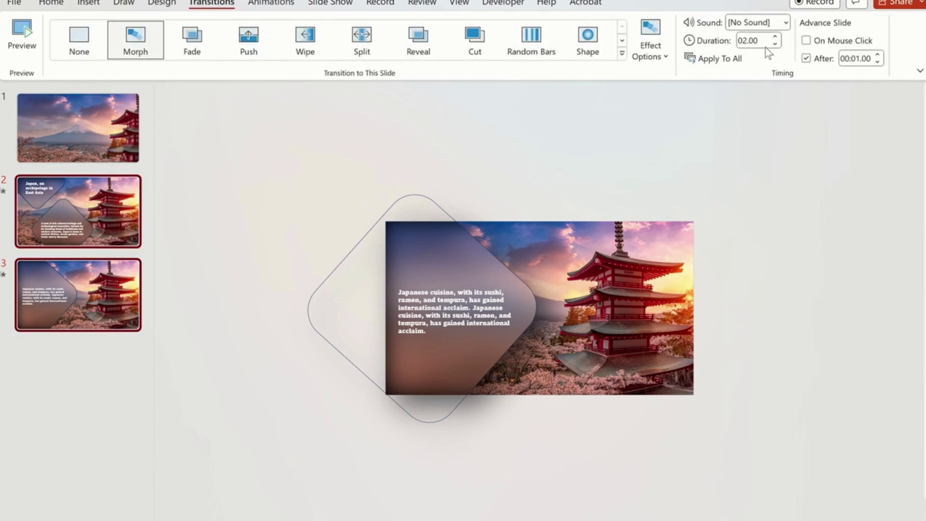
click(774, 37)
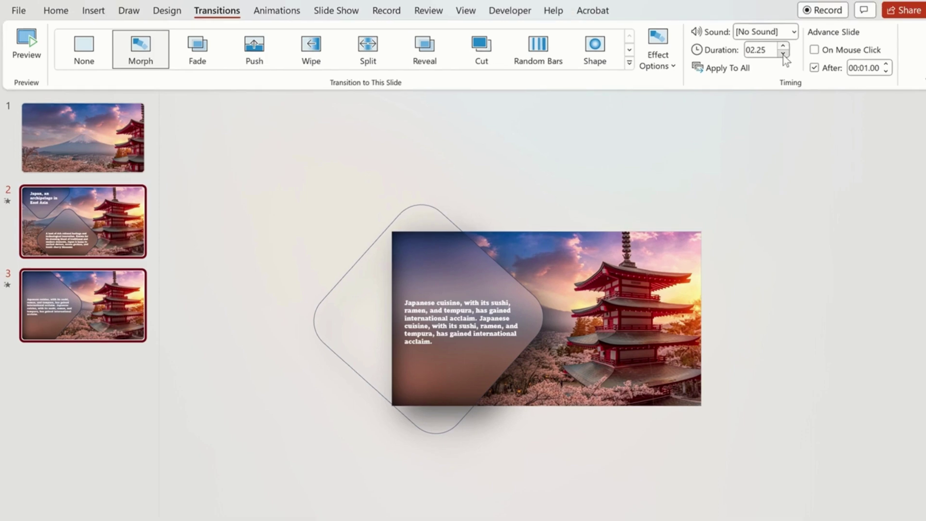
click(782, 54)
click(783, 55)
click(783, 54)
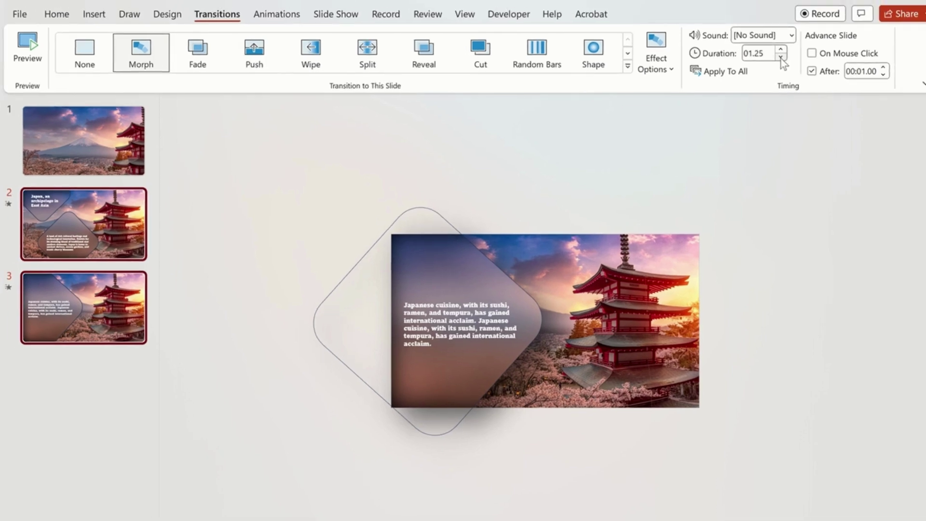
click(780, 57)
- Review slides 2, 3 and 1 to check the morph result
click(114, 224)
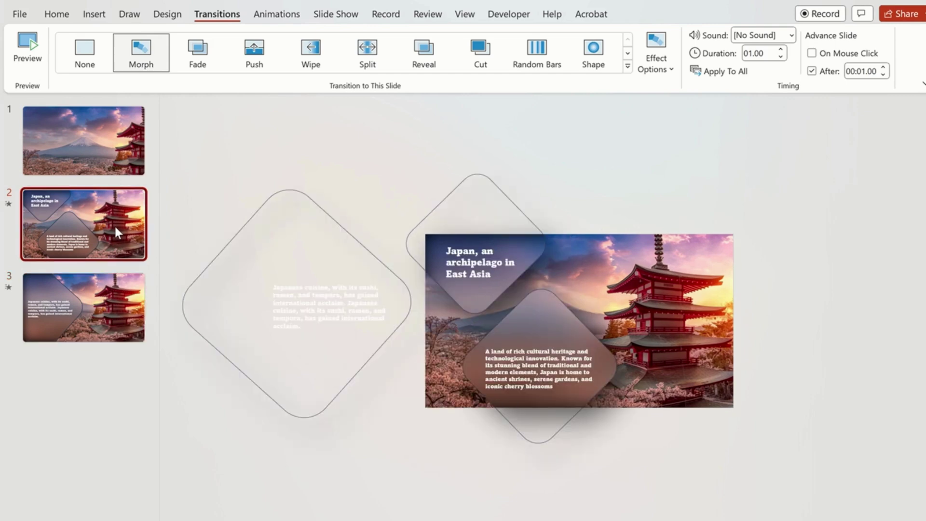
click(102, 283)
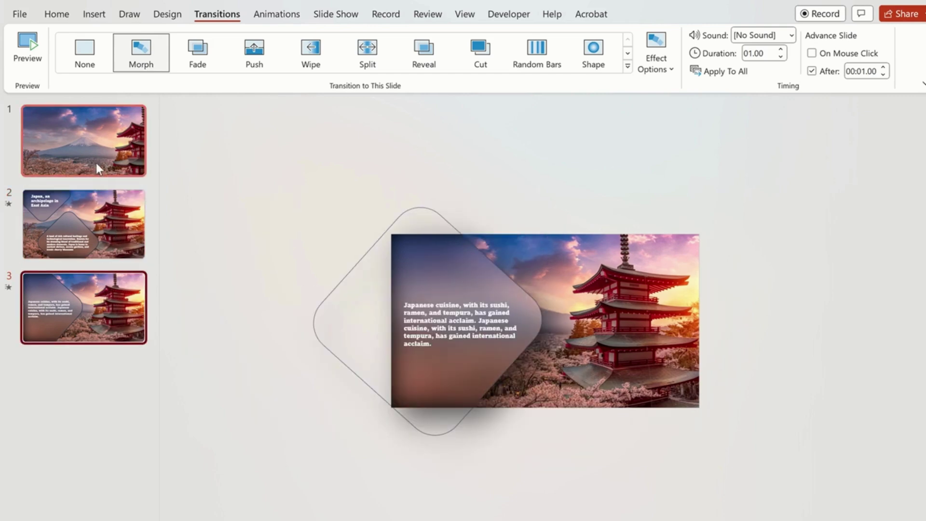
click(97, 163)
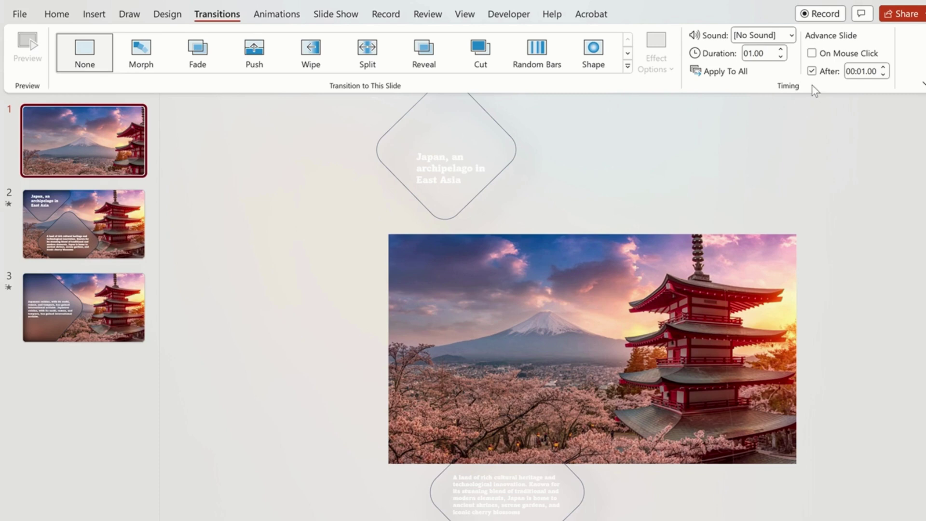